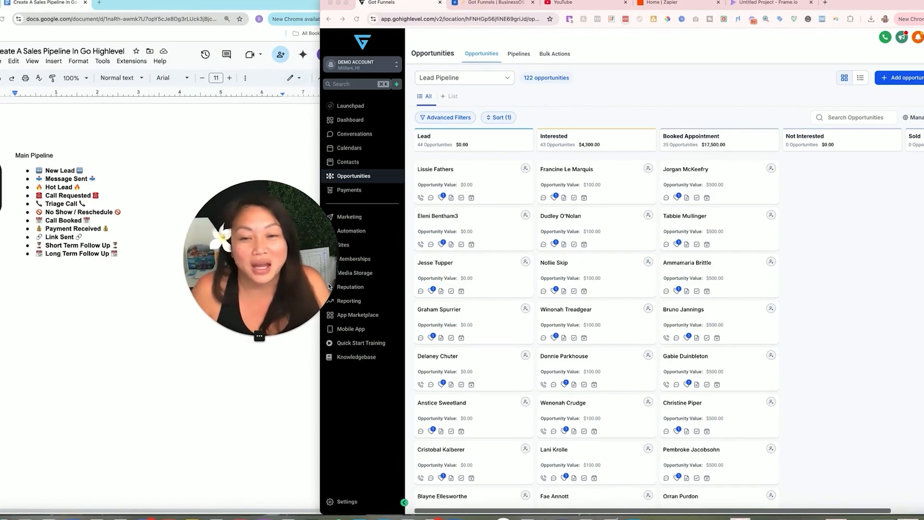
- Delete the second YOUR PROMOTION Pipeline from the Pipelines list, leaving six pipelines
{"action": "left_click_drag", "start_coordinate": [313, 310], "coordinate": [296, 307]}
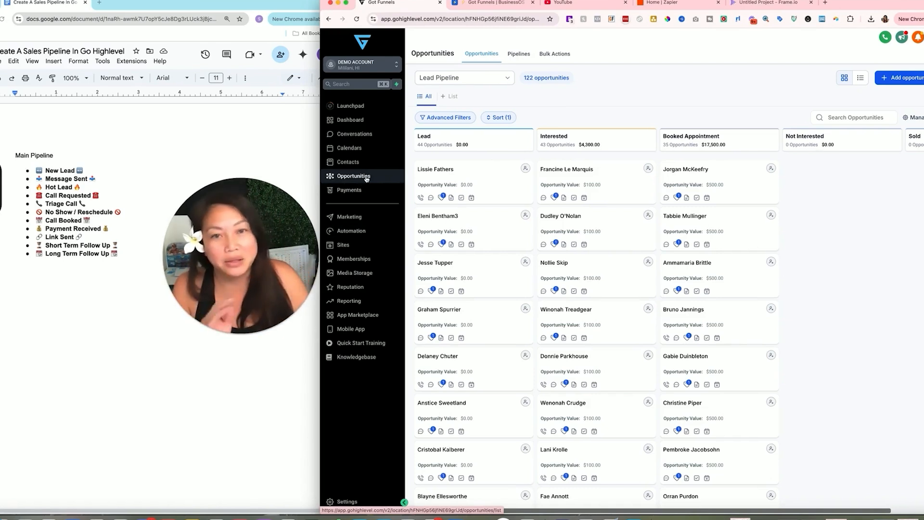
{"action": "left_click", "coordinate": [501, 78]}
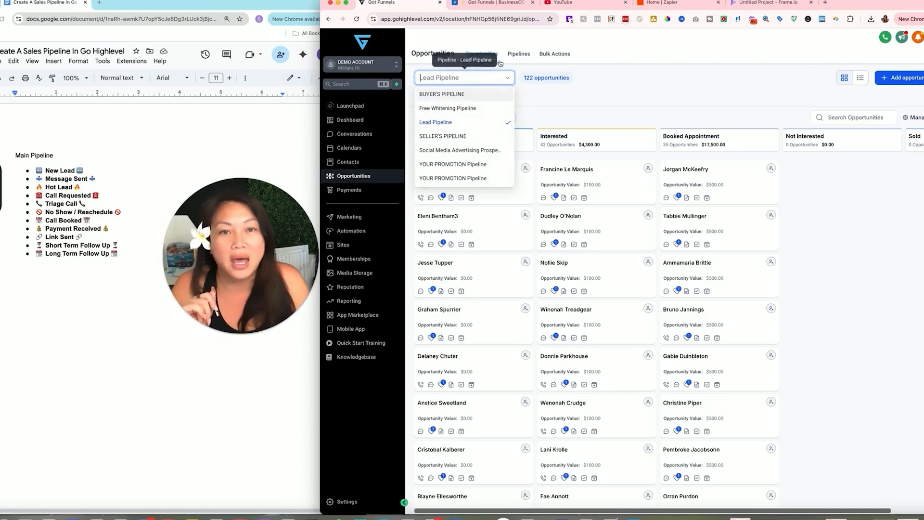
{"action": "left_click", "coordinate": [519, 54]}
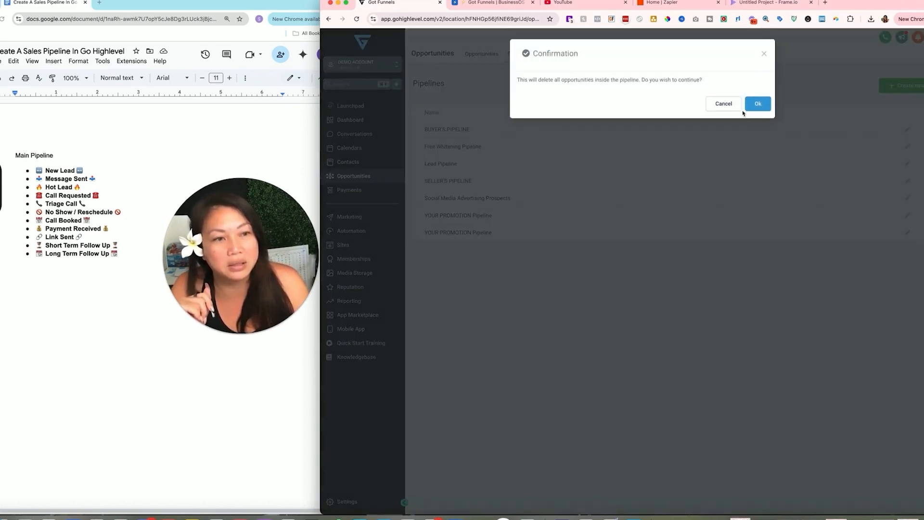
{"action": "left_click", "coordinate": [748, 105]}
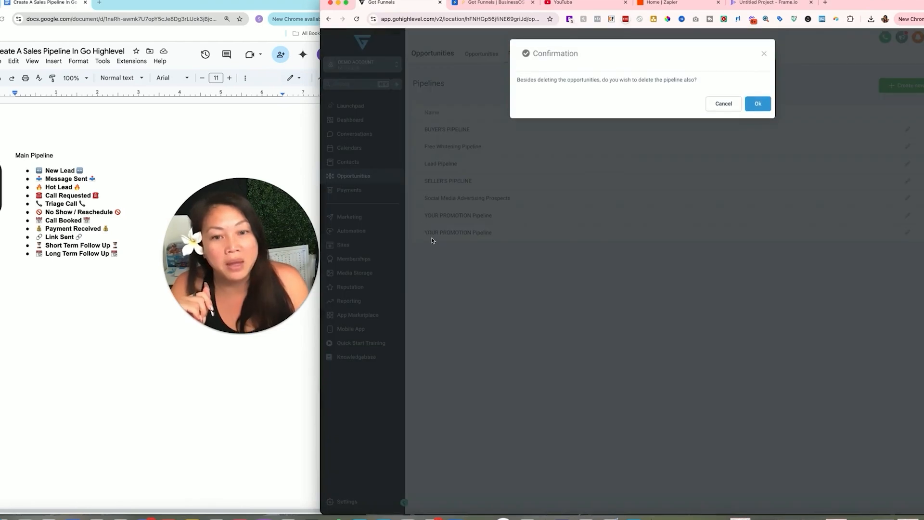
{"action": "left_click", "coordinate": [754, 104]}
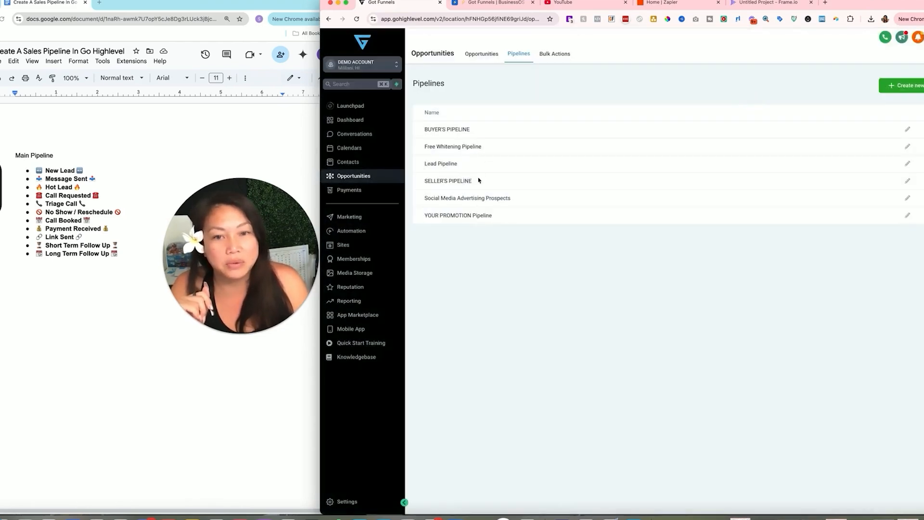
- Start a new pipeline named Main Pipeline
{"action": "left_click", "coordinate": [921, 88]}
{"action": "left_click", "coordinate": [531, 93]}
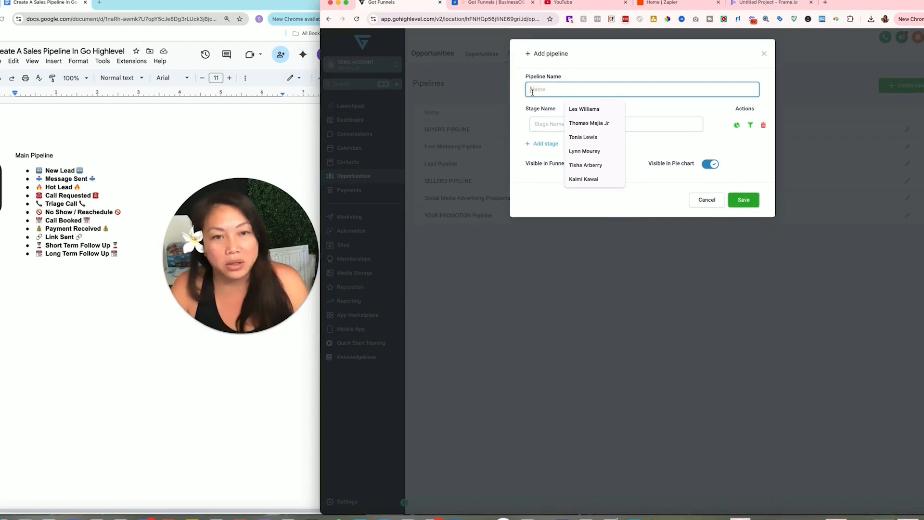
{"action": "type", "text": "Main Pipeline"}
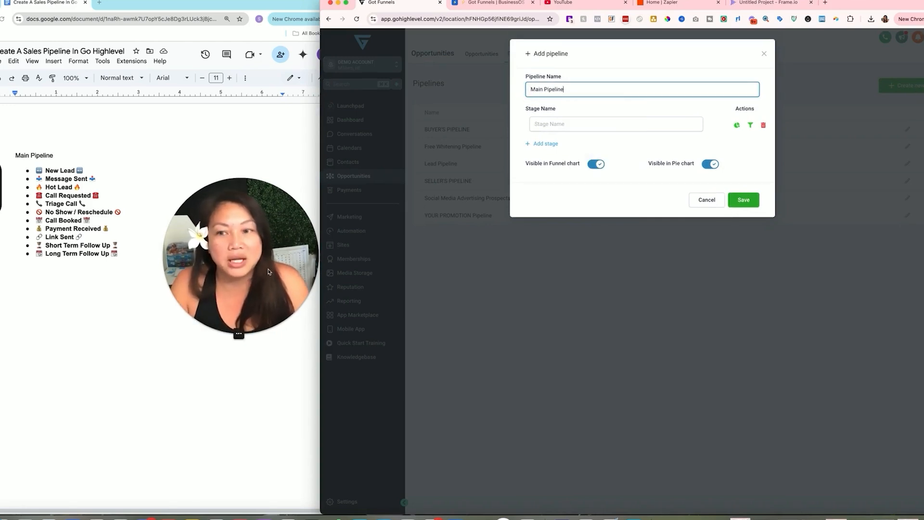
- Copy the New Lead line from the Google Doc
{"action": "left_click", "coordinate": [83, 172]}
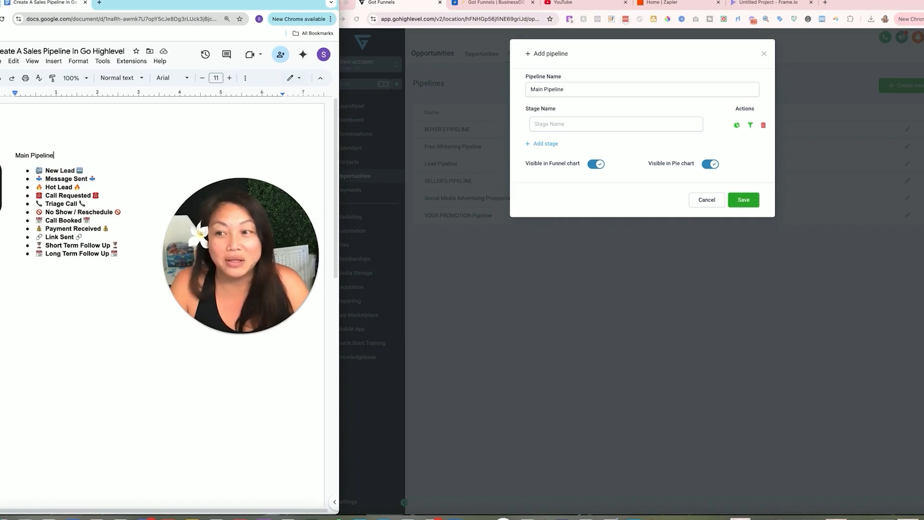
{"action": "left_click_drag", "start_coordinate": [36, 170], "coordinate": [87, 171]}
{"action": "right_click", "coordinate": [76, 173]}
{"action": "left_click", "coordinate": [99, 192]}
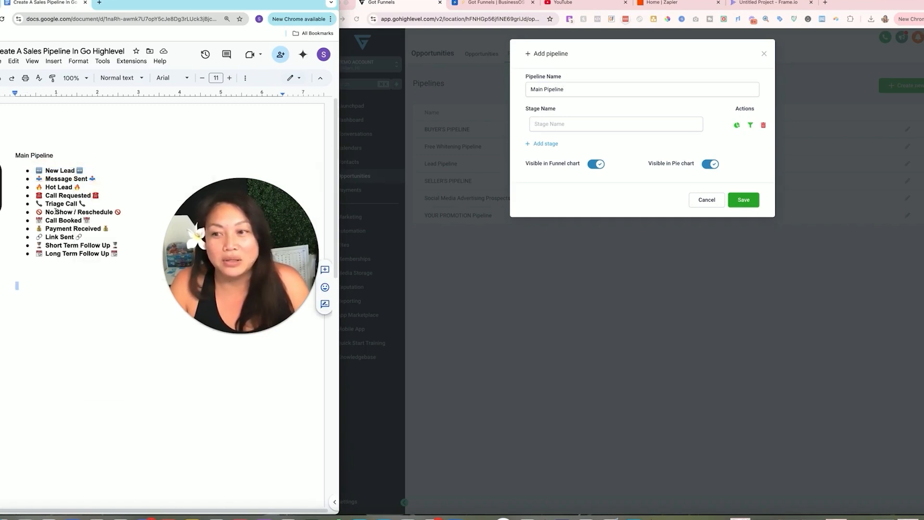
- Paste New Lead as the first stage and add Message Sent from the doc as the second
{"action": "left_click", "coordinate": [540, 124]}
{"action": "right_click", "coordinate": [540, 125]}
{"action": "left_click", "coordinate": [551, 178]}
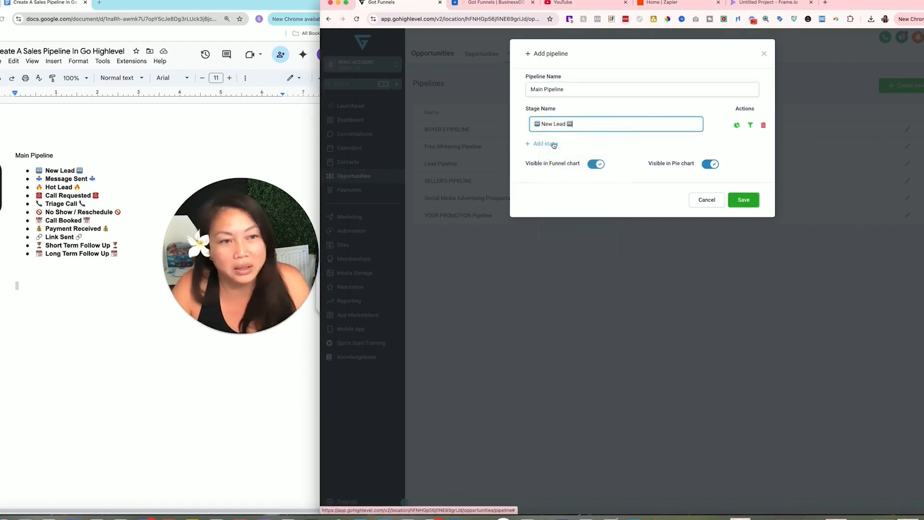
{"action": "left_click", "coordinate": [552, 144]}
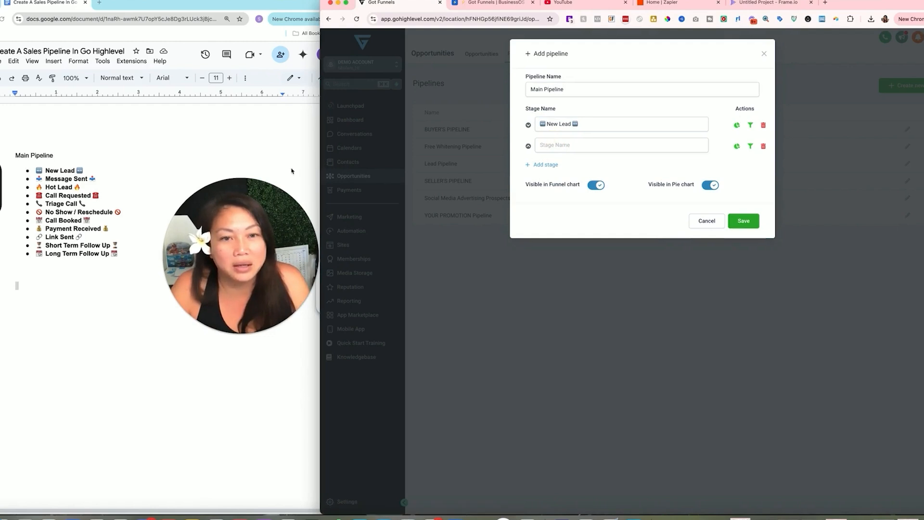
{"action": "left_click", "coordinate": [37, 178]}
{"action": "left_click_drag", "start_coordinate": [36, 178], "coordinate": [96, 179]}
{"action": "right_click", "coordinate": [95, 179]}
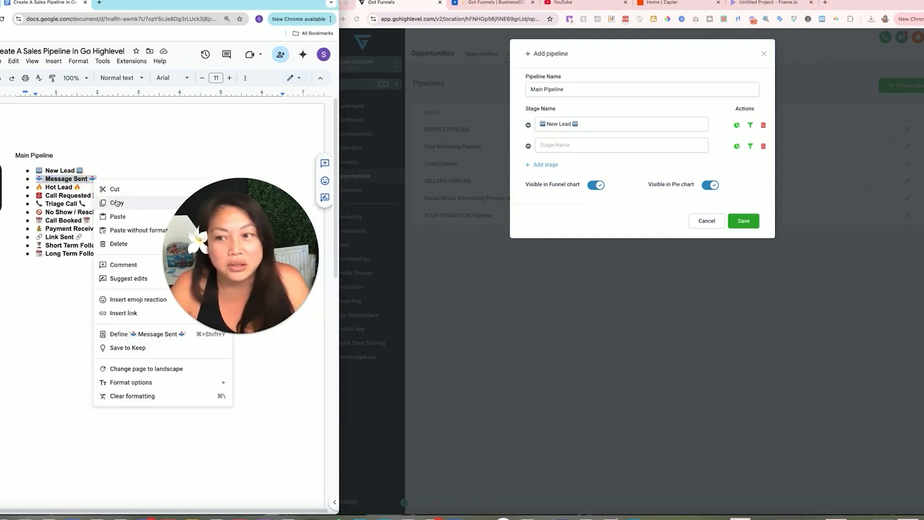
{"action": "left_click", "coordinate": [114, 200]}
{"action": "right_click", "coordinate": [555, 147]}
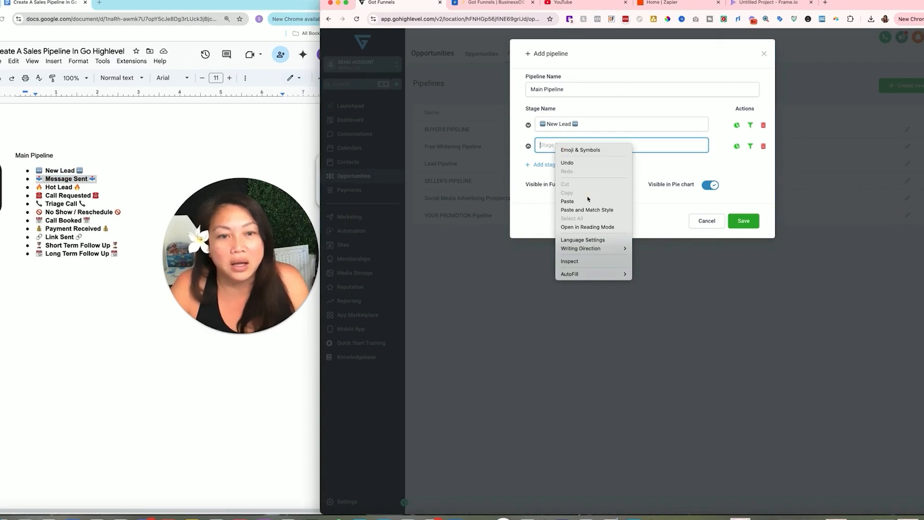
{"action": "left_click", "coordinate": [568, 202]}
- Add Hot Lead and Call Requested from the doc as the third and fourth stages
{"action": "left_click", "coordinate": [546, 165]}
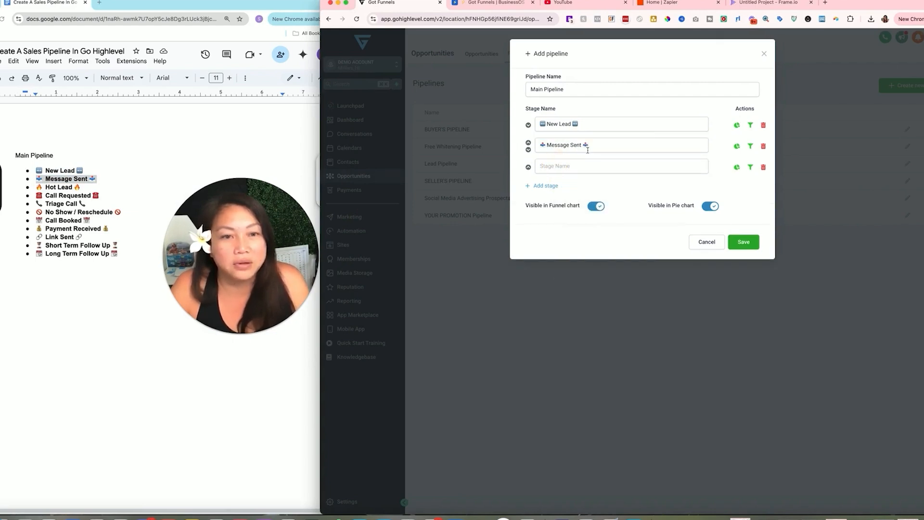
{"action": "left_click", "coordinate": [47, 189]}
{"action": "left_click_drag", "start_coordinate": [37, 188], "coordinate": [93, 188]}
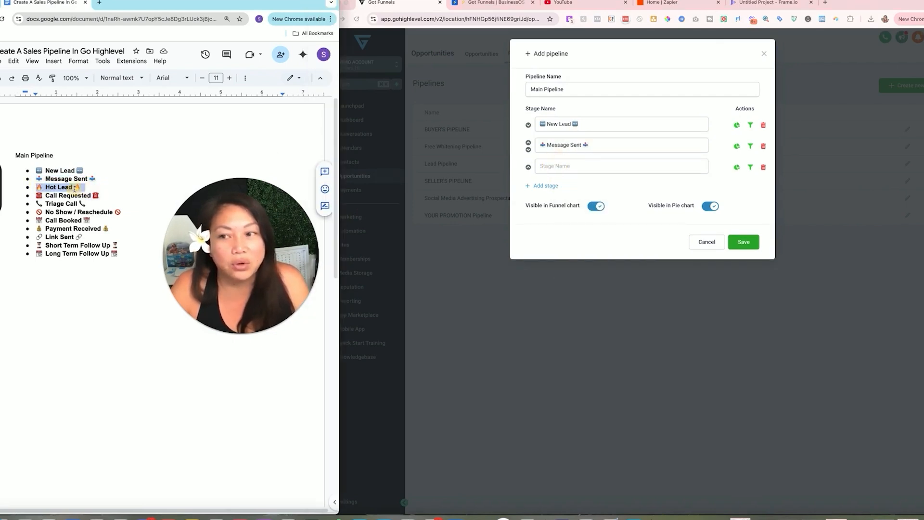
{"action": "right_click", "coordinate": [74, 188]}
{"action": "left_click", "coordinate": [102, 217]}
{"action": "left_click", "coordinate": [551, 168]}
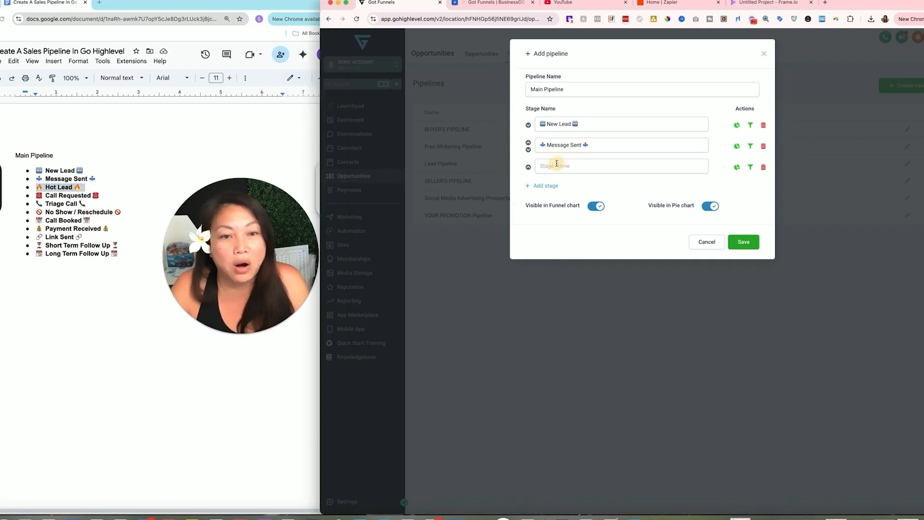
{"action": "right_click", "coordinate": [557, 166]}
{"action": "left_click", "coordinate": [580, 219]}
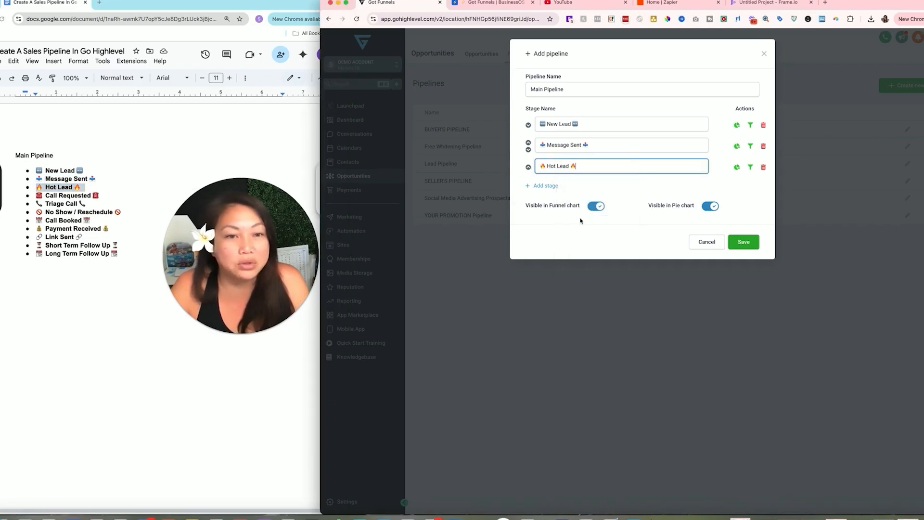
{"action": "left_click", "coordinate": [549, 187]}
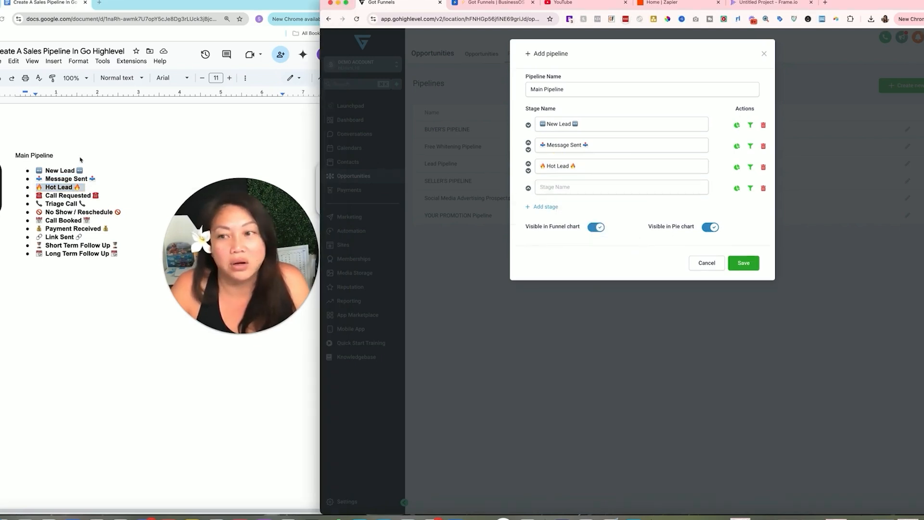
{"action": "triple_click", "coordinate": [63, 195]}
{"action": "right_click", "coordinate": [91, 199]}
{"action": "left_click", "coordinate": [102, 217]}
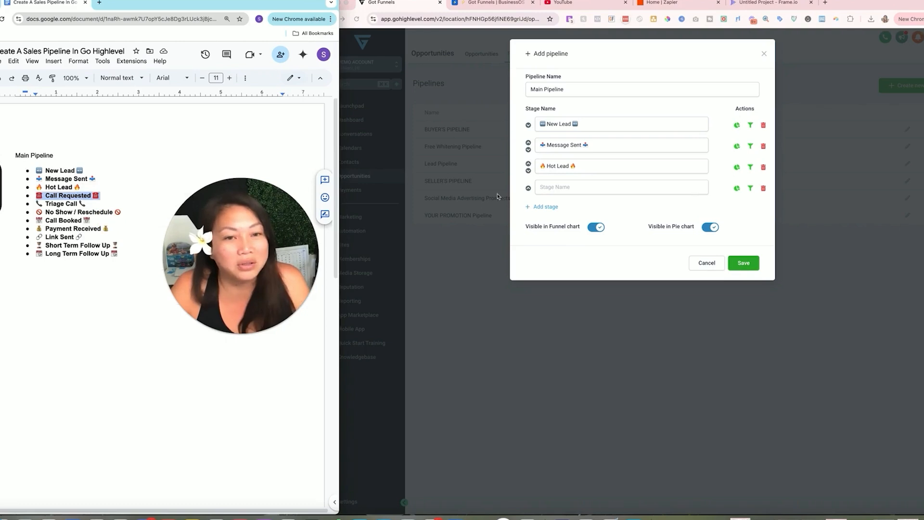
{"action": "left_click", "coordinate": [550, 186]}
{"action": "right_click", "coordinate": [552, 187]}
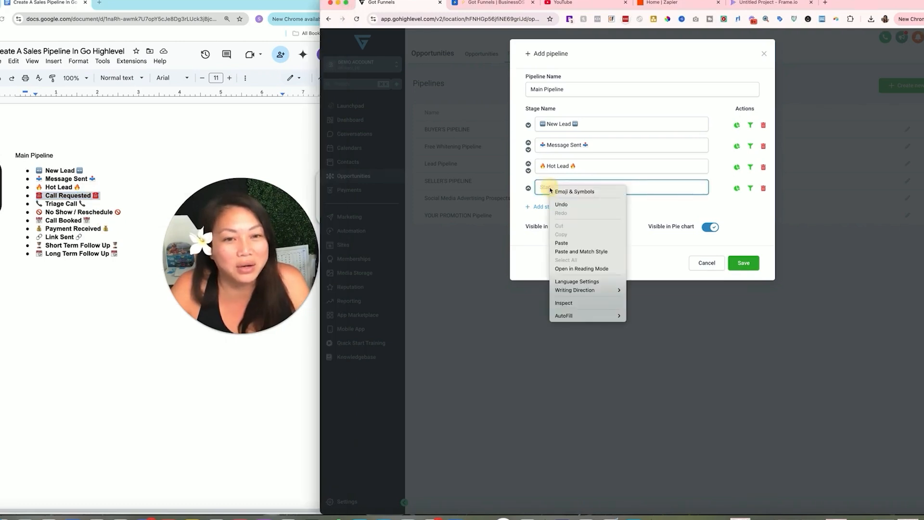
{"action": "left_click", "coordinate": [575, 243]}
- Add Triage Call and No Show / Reschedule as the fifth and sixth stages
{"action": "left_click", "coordinate": [131, 223]}
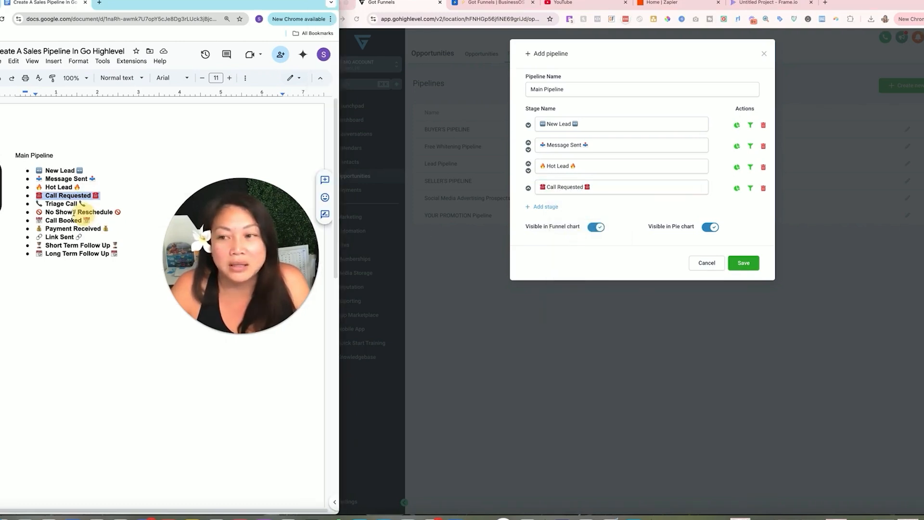
{"action": "triple_click", "coordinate": [60, 203]}
{"action": "right_click", "coordinate": [72, 205]}
{"action": "left_click", "coordinate": [95, 226]}
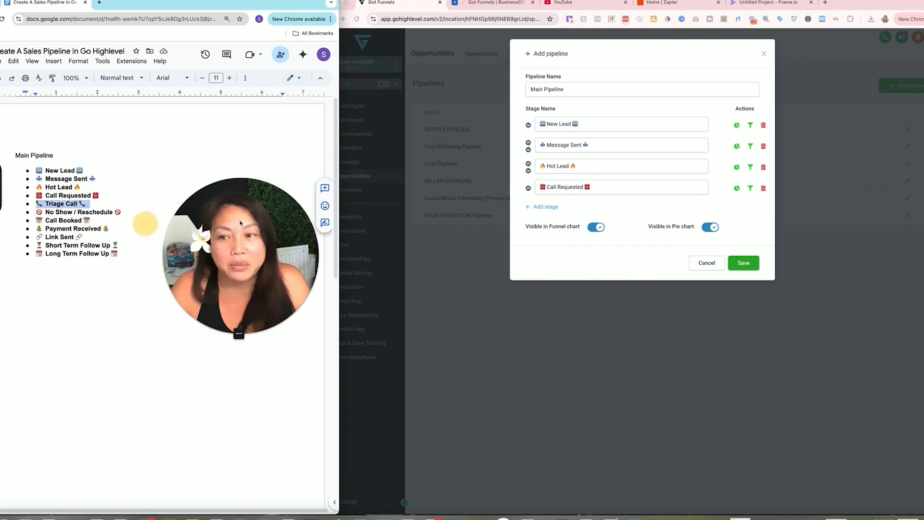
{"action": "left_click", "coordinate": [554, 206]}
{"action": "left_click", "coordinate": [554, 207]}
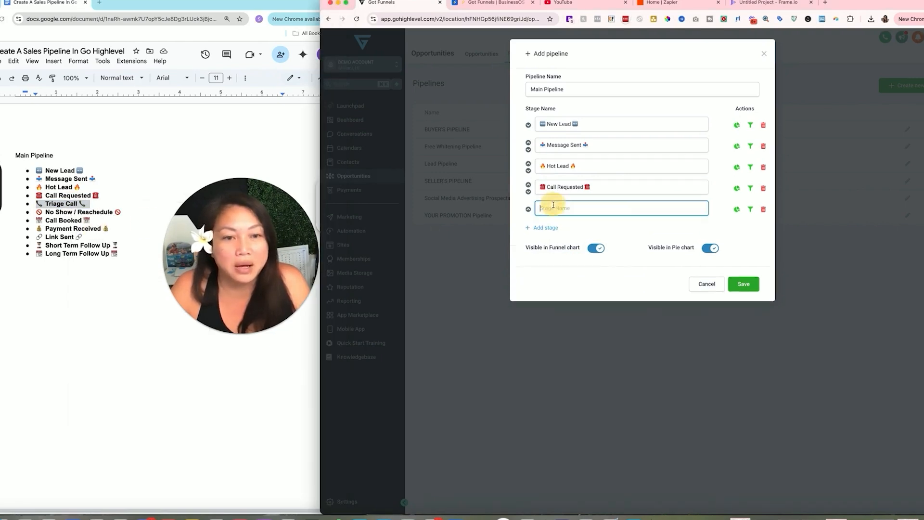
{"action": "right_click", "coordinate": [554, 206]}
{"action": "left_click", "coordinate": [568, 264]}
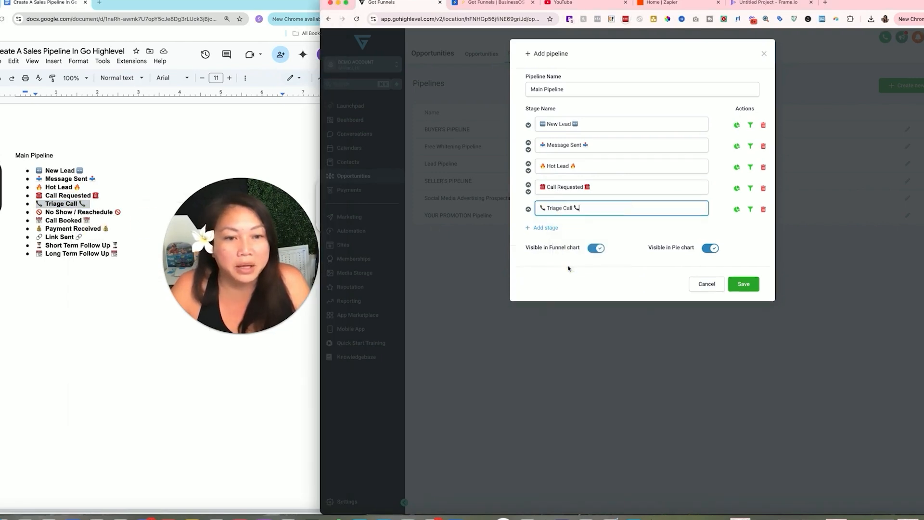
{"action": "left_click", "coordinate": [51, 211]}
{"action": "left_click_drag", "start_coordinate": [36, 212], "coordinate": [124, 213]}
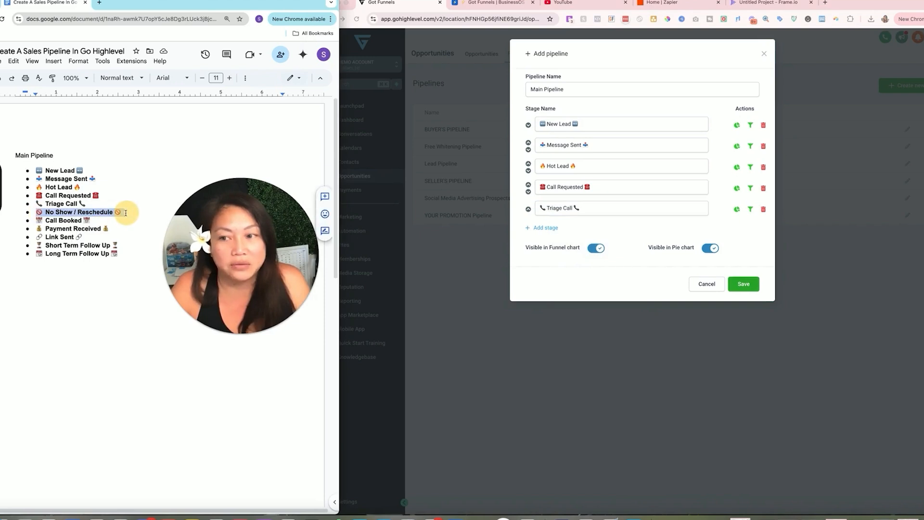
{"action": "right_click", "coordinate": [113, 215]}
{"action": "left_click", "coordinate": [129, 237]}
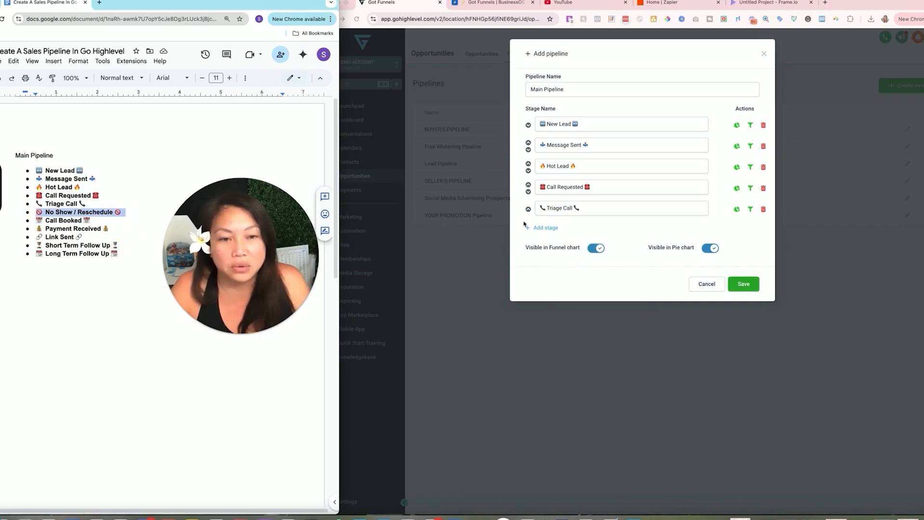
{"action": "left_click", "coordinate": [547, 227]}
{"action": "left_click", "coordinate": [547, 228]}
{"action": "right_click", "coordinate": [549, 228]}
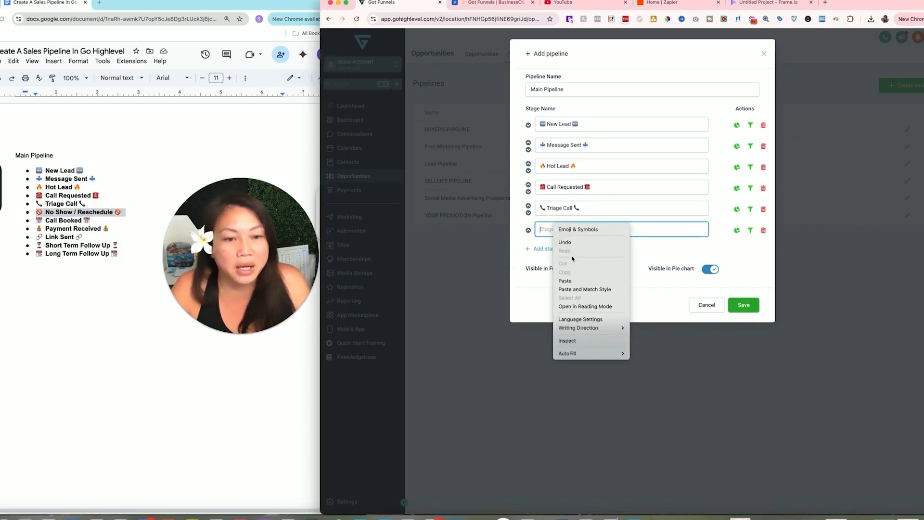
{"action": "left_click", "coordinate": [571, 281]}
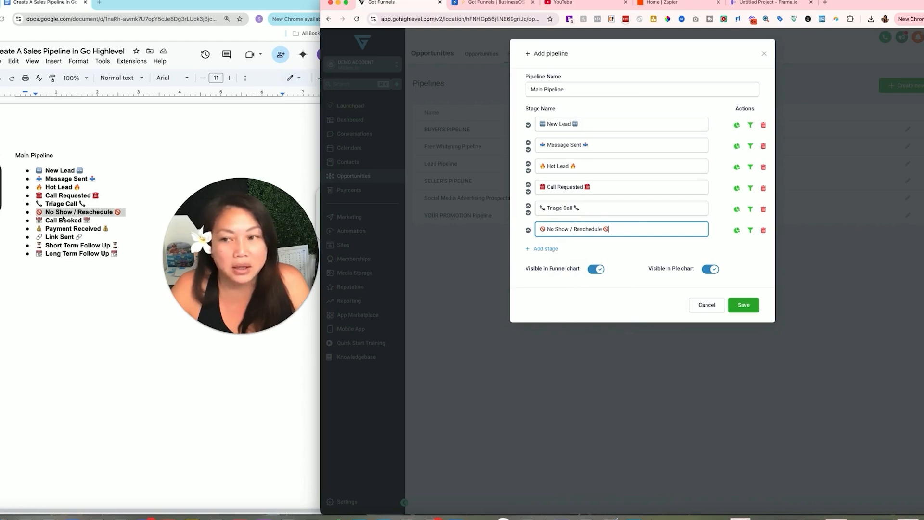
- Add Call Booked and Payment Received as the seventh and eighth stages
{"action": "left_click", "coordinate": [38, 218]}
{"action": "left_click_drag", "start_coordinate": [38, 218], "coordinate": [94, 220]}
{"action": "right_click", "coordinate": [83, 221]}
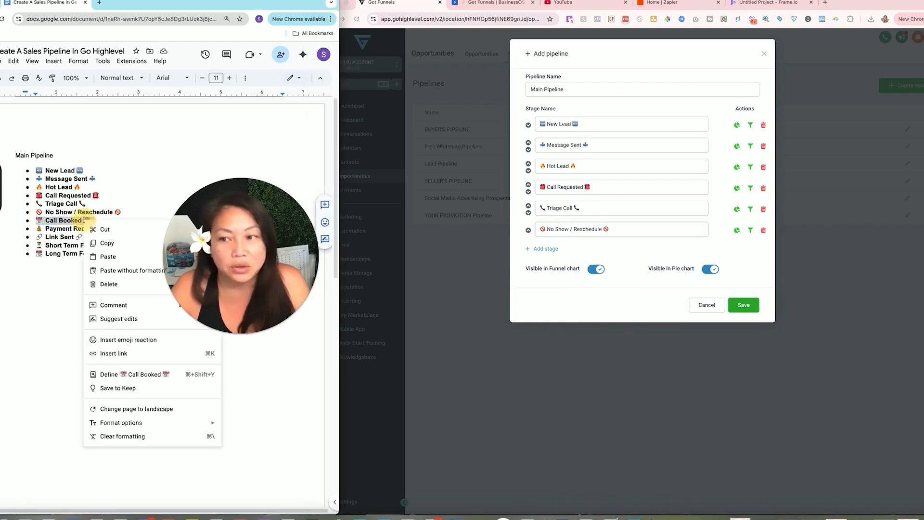
{"action": "left_click", "coordinate": [109, 243]}
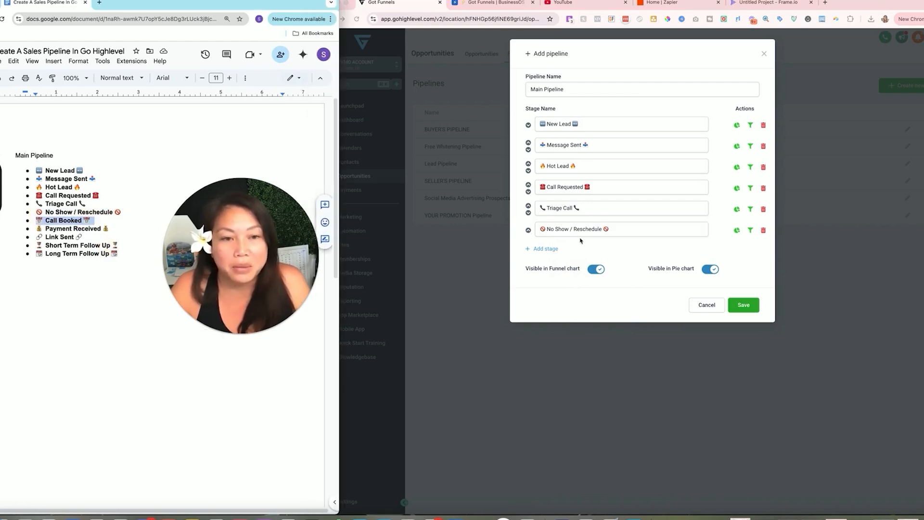
{"action": "left_click", "coordinate": [540, 255]}
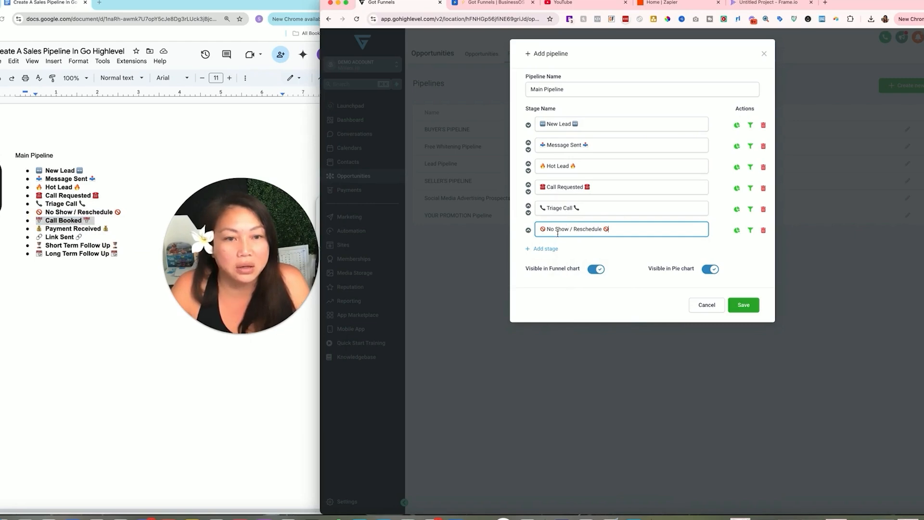
{"action": "left_click", "coordinate": [554, 248]}
{"action": "right_click", "coordinate": [552, 248]}
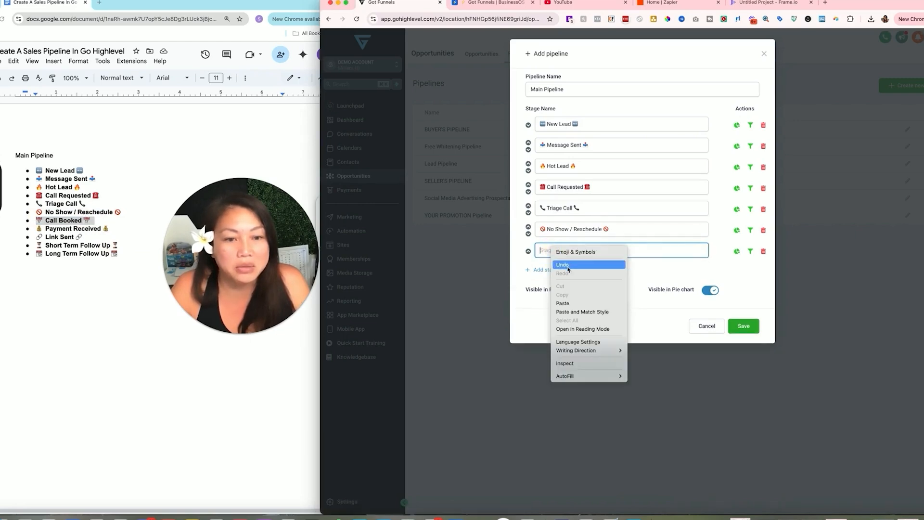
{"action": "left_click", "coordinate": [564, 303]}
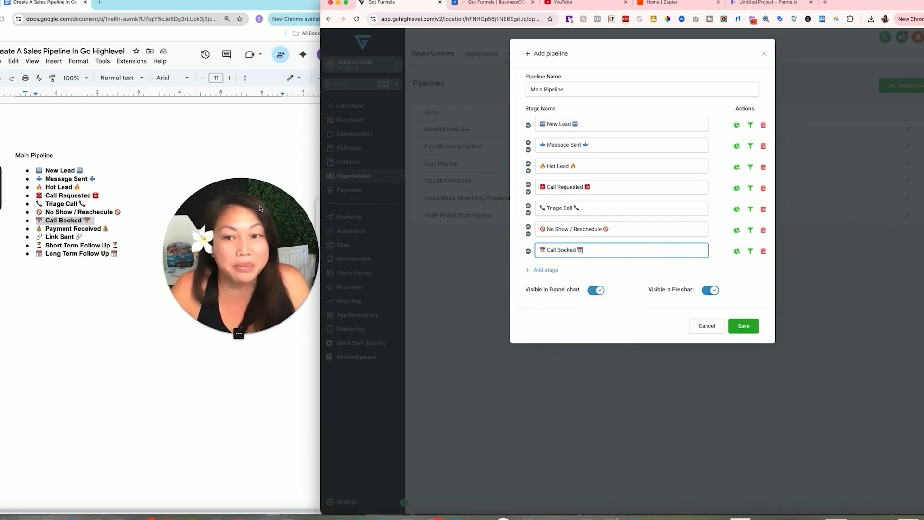
{"action": "left_click_drag", "start_coordinate": [262, 207], "coordinate": [264, 167]}
{"action": "left_click", "coordinate": [36, 230]}
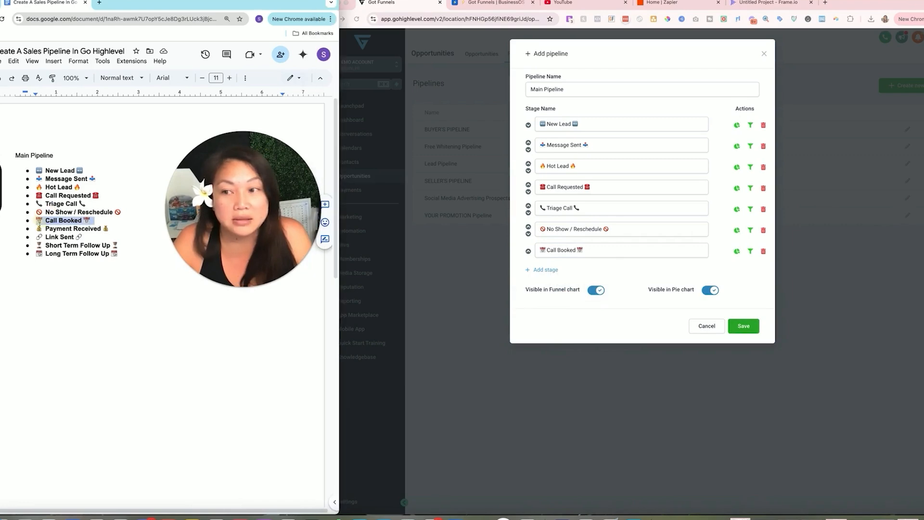
{"action": "left_click_drag", "start_coordinate": [36, 230], "coordinate": [109, 229]}
{"action": "right_click", "coordinate": [104, 232]}
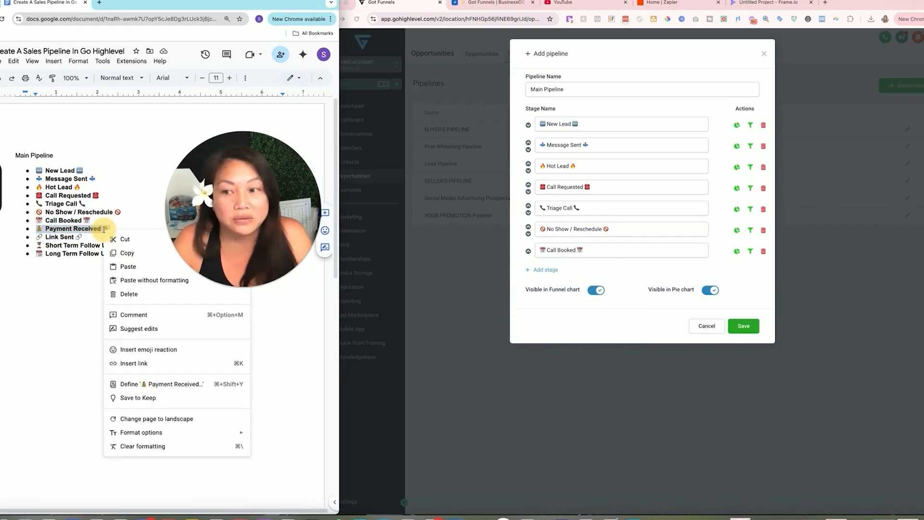
{"action": "left_click", "coordinate": [127, 253]}
{"action": "left_click", "coordinate": [545, 270]}
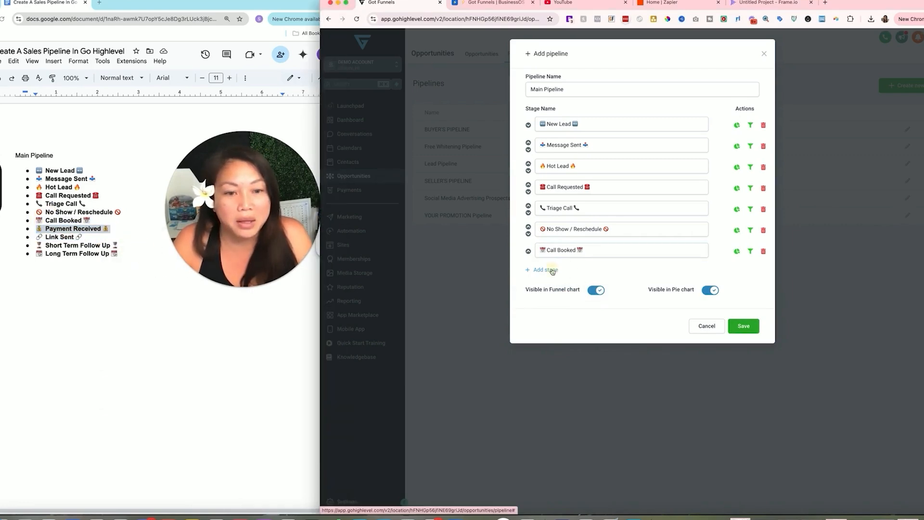
{"action": "left_click", "coordinate": [545, 269]}
{"action": "left_click", "coordinate": [566, 271]}
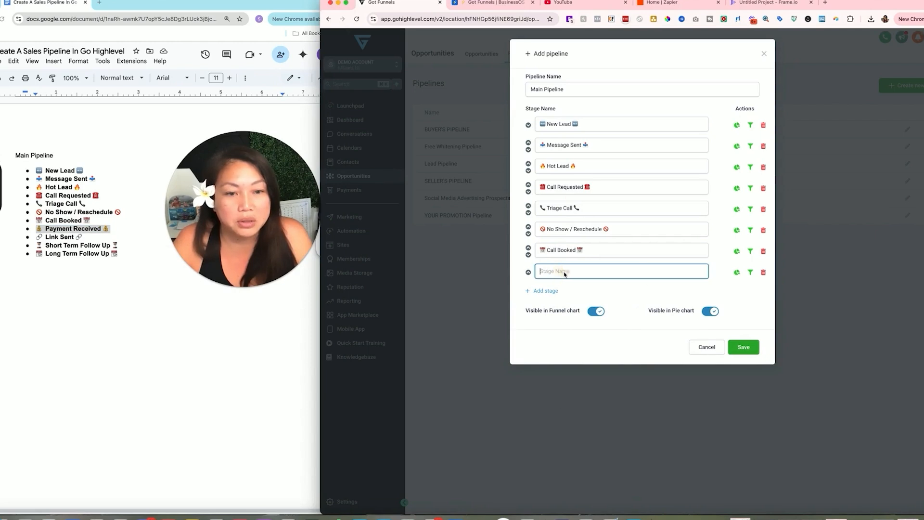
{"action": "right_click", "coordinate": [565, 271]}
{"action": "left_click", "coordinate": [577, 327]}
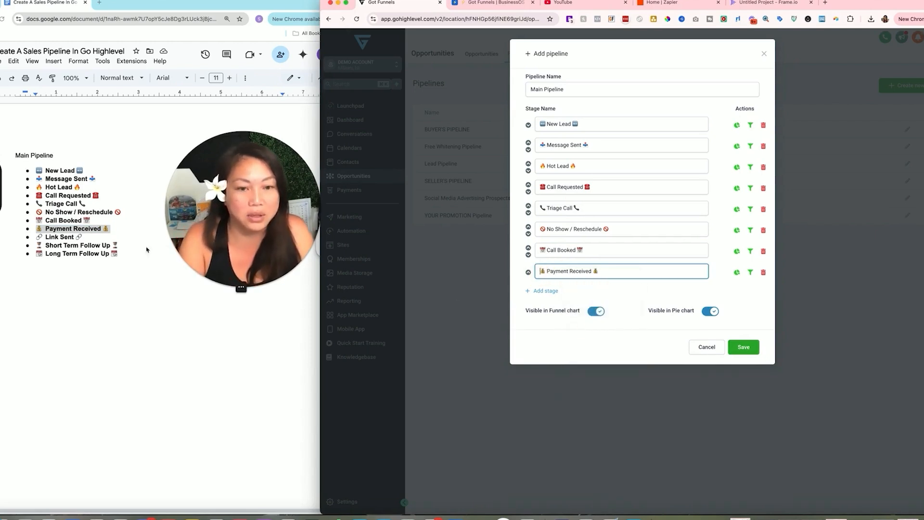
- Add Link Sent and Short Term Follow Up as the ninth and tenth stages
{"action": "left_click", "coordinate": [36, 237]}
{"action": "left_click_drag", "start_coordinate": [37, 237], "coordinate": [106, 235]}
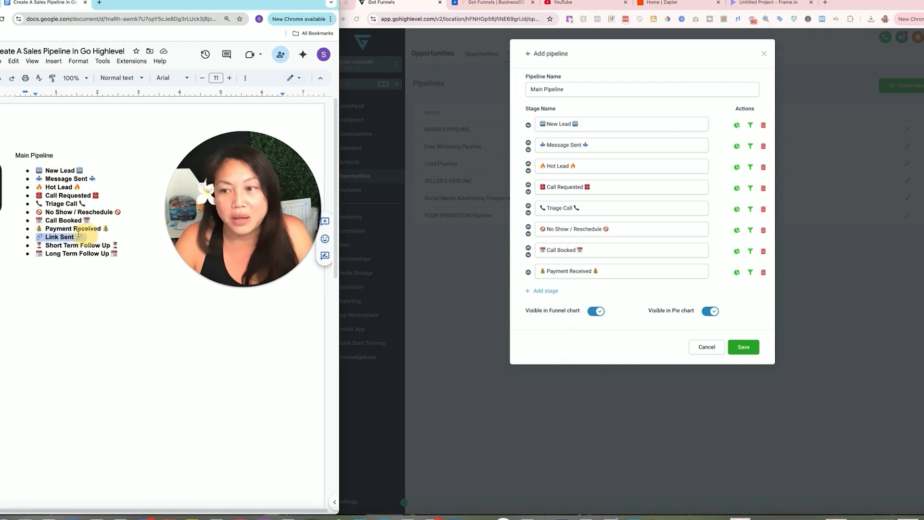
{"action": "right_click", "coordinate": [80, 237]}
{"action": "left_click", "coordinate": [96, 261]}
{"action": "left_click", "coordinate": [547, 291]}
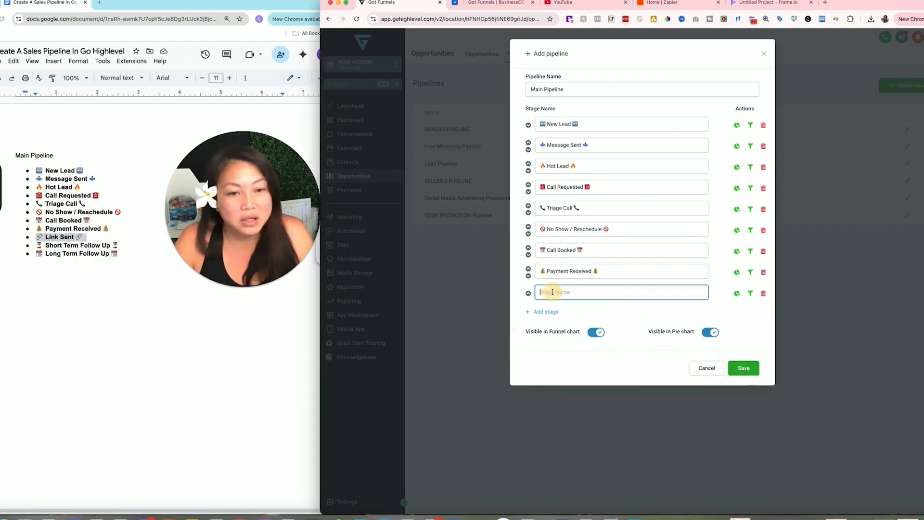
{"action": "right_click", "coordinate": [553, 291]}
{"action": "left_click", "coordinate": [573, 345]}
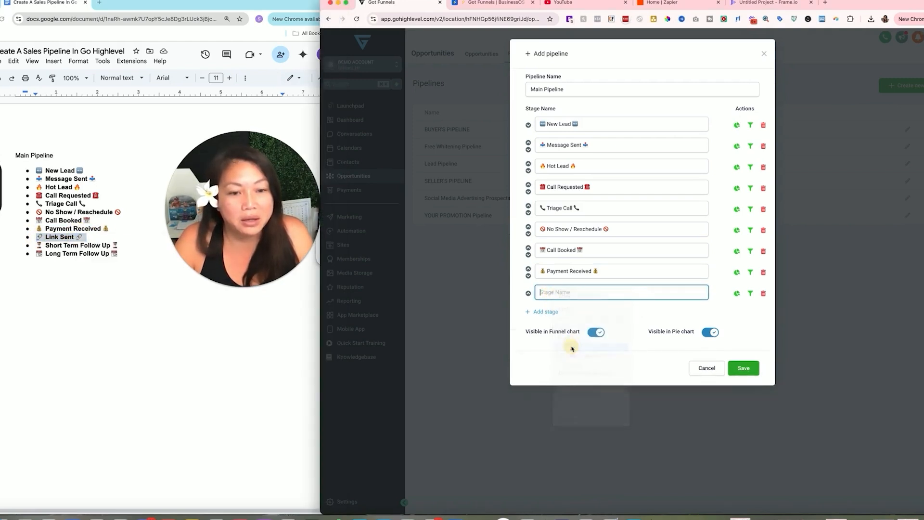
{"action": "left_click", "coordinate": [67, 253]}
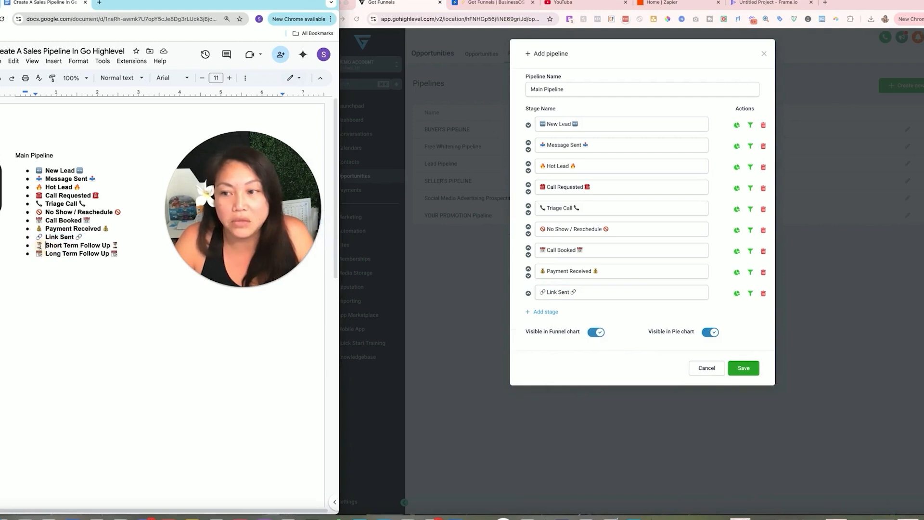
{"action": "left_click_drag", "start_coordinate": [37, 245], "coordinate": [126, 247]}
{"action": "right_click", "coordinate": [105, 253]}
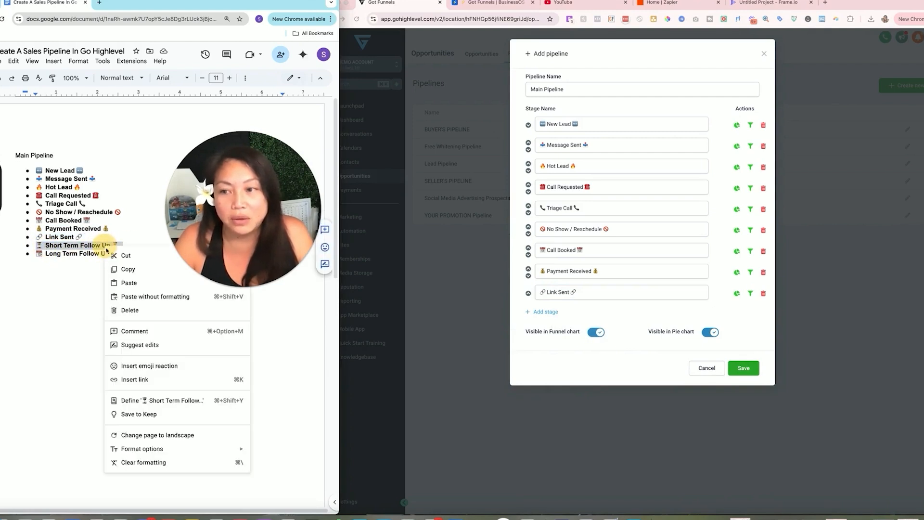
{"action": "left_click", "coordinate": [135, 270]}
{"action": "left_click", "coordinate": [532, 320]}
{"action": "left_click", "coordinate": [544, 312]}
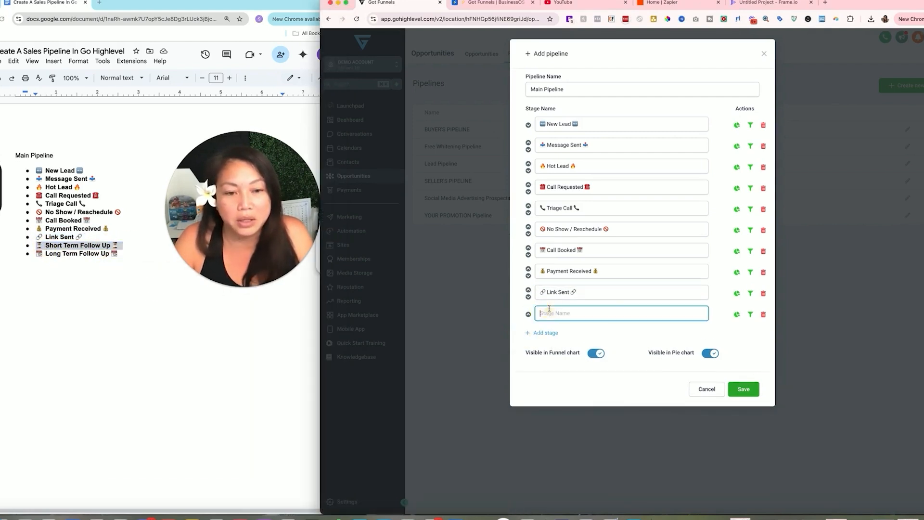
{"action": "right_click", "coordinate": [549, 312]}
{"action": "left_click", "coordinate": [575, 366]}
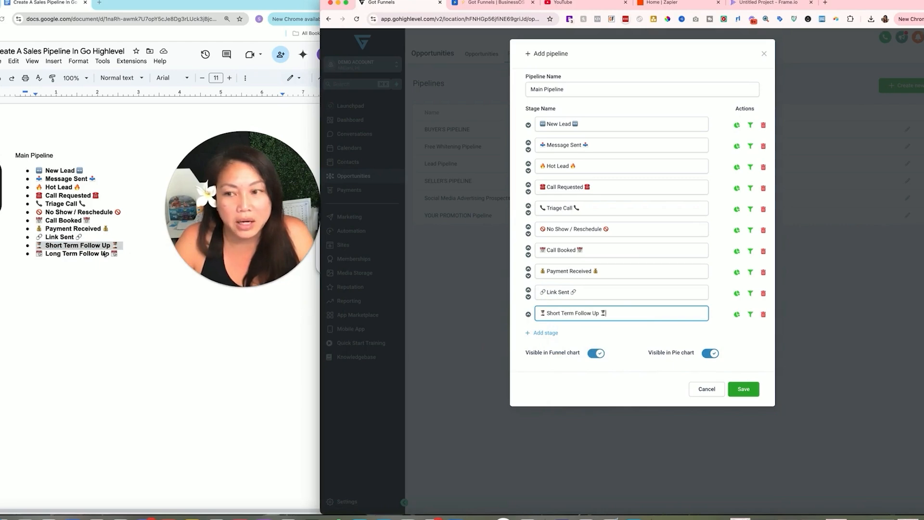
- Add Long Term Follow Up from the doc as the eleventh and final stage
{"action": "left_click", "coordinate": [30, 254]}
{"action": "left_click_drag", "start_coordinate": [37, 255], "coordinate": [118, 255]}
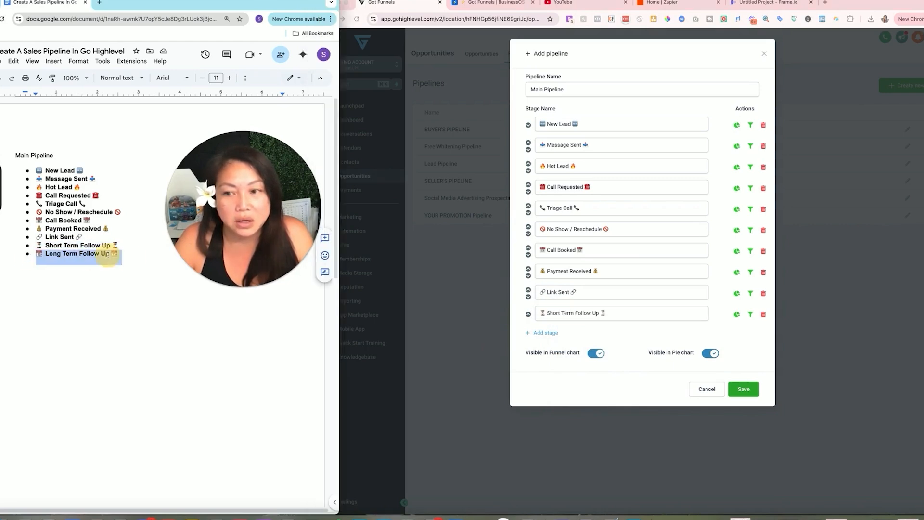
{"action": "right_click", "coordinate": [116, 254]}
{"action": "left_click", "coordinate": [134, 273]}
{"action": "left_click", "coordinate": [539, 335]}
{"action": "left_click", "coordinate": [538, 333]}
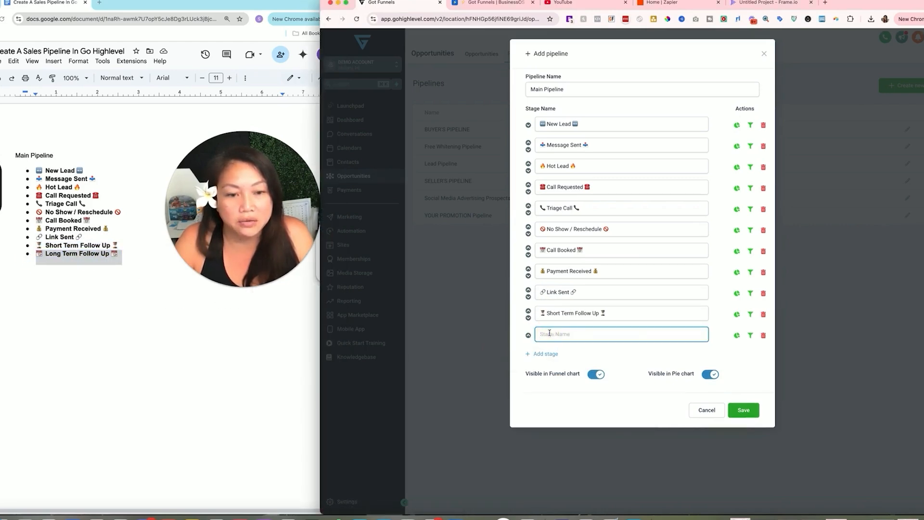
{"action": "right_click", "coordinate": [549, 334]}
{"action": "left_click", "coordinate": [564, 390]}
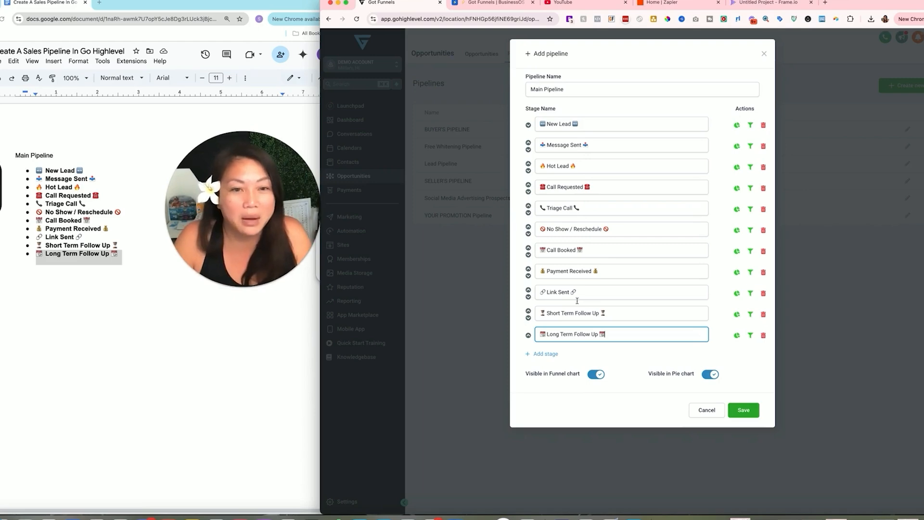
- Move the Call Booked stage up above No Show / Reschedule
{"action": "left_click", "coordinate": [528, 248]}
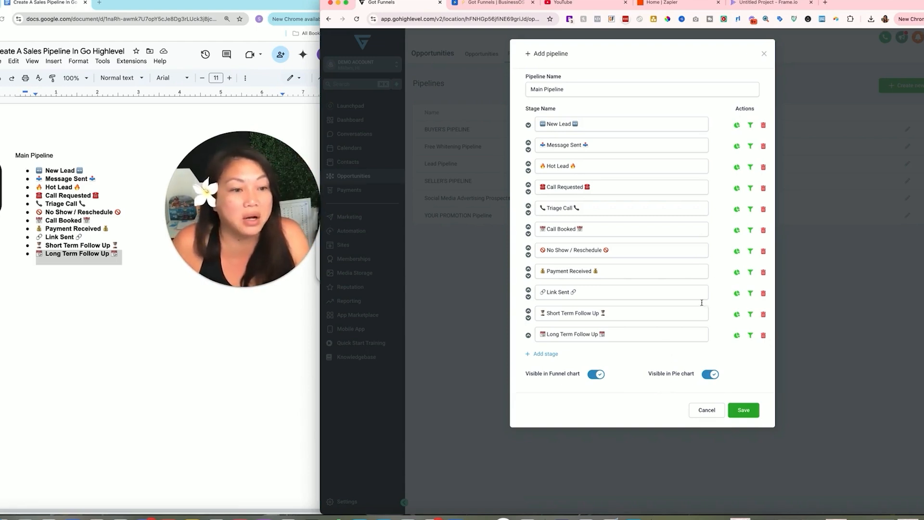
- Save Main Pipeline and display it on the Opportunities board
{"action": "left_click", "coordinate": [748, 411]}
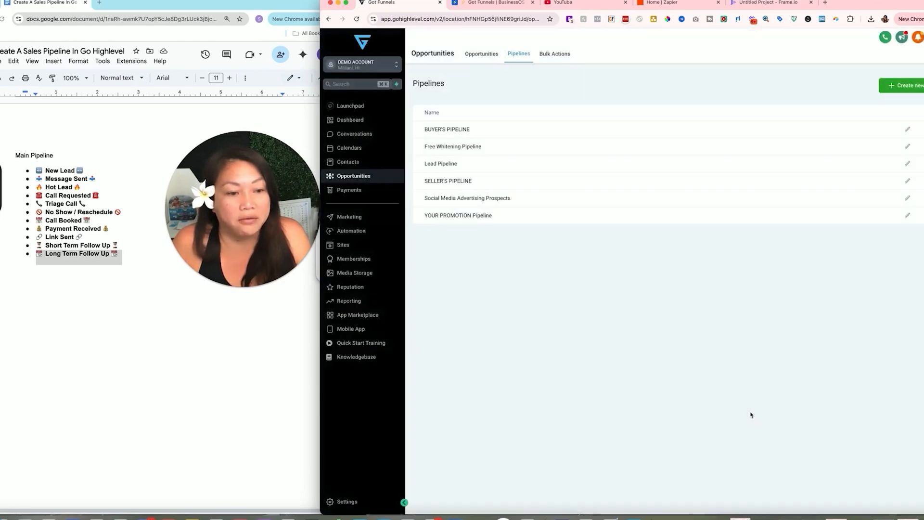
{"action": "left_click", "coordinate": [482, 54]}
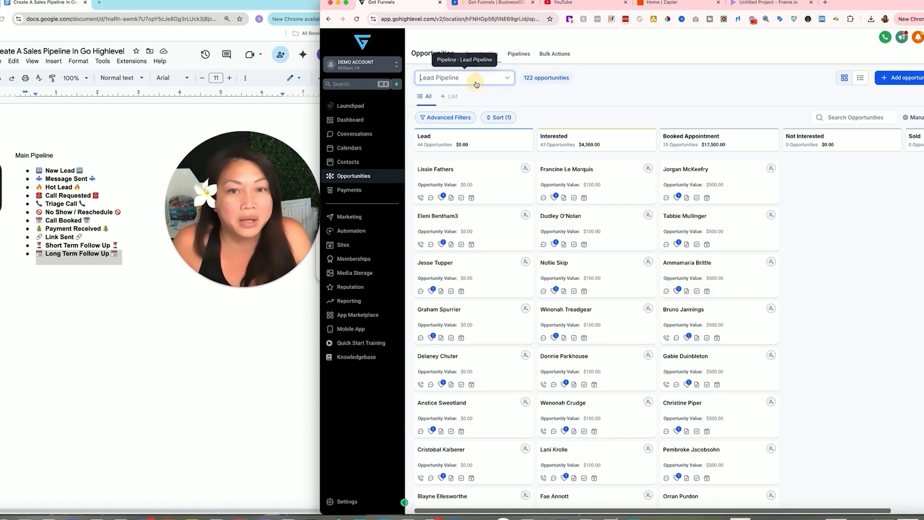
{"action": "left_click", "coordinate": [478, 78]}
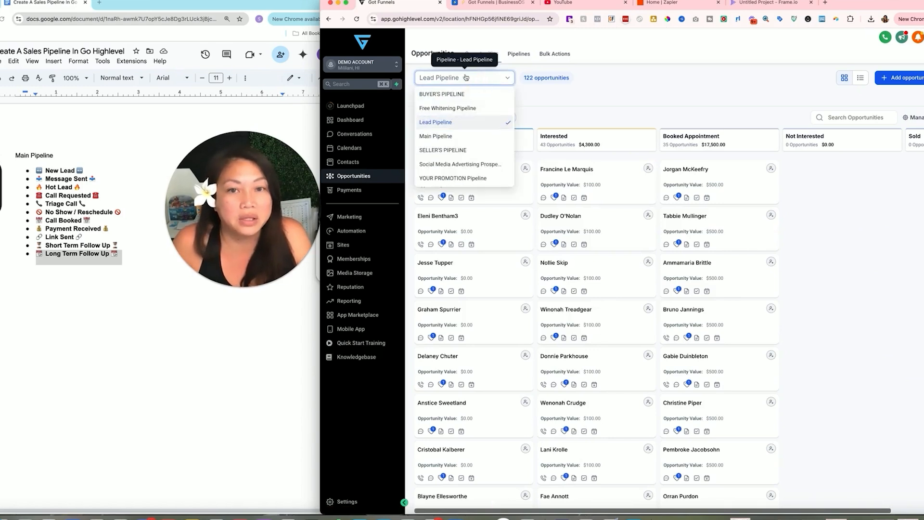
{"action": "left_click", "coordinate": [463, 139]}
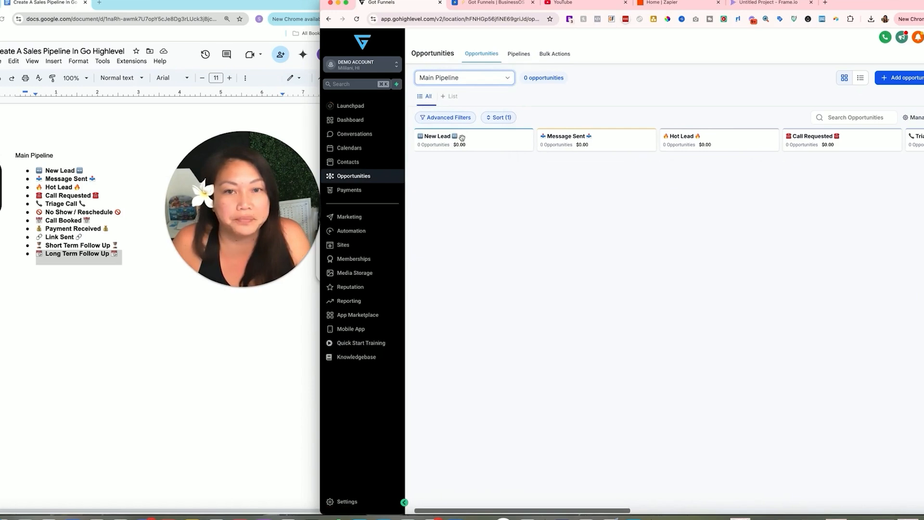
{"action": "left_click", "coordinate": [462, 79]}
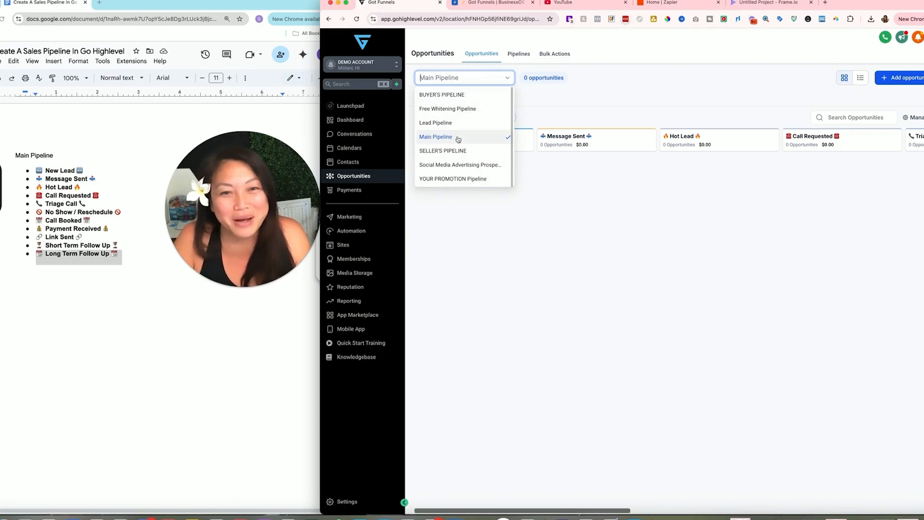
{"action": "left_click", "coordinate": [557, 195]}
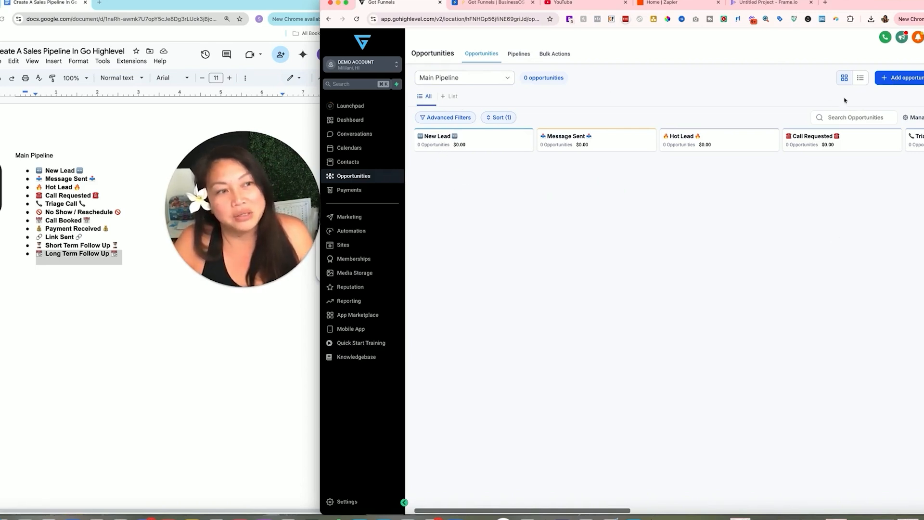
- Start a new opportunity and create a new contact from the typed contact name
{"action": "left_click", "coordinate": [894, 78]}
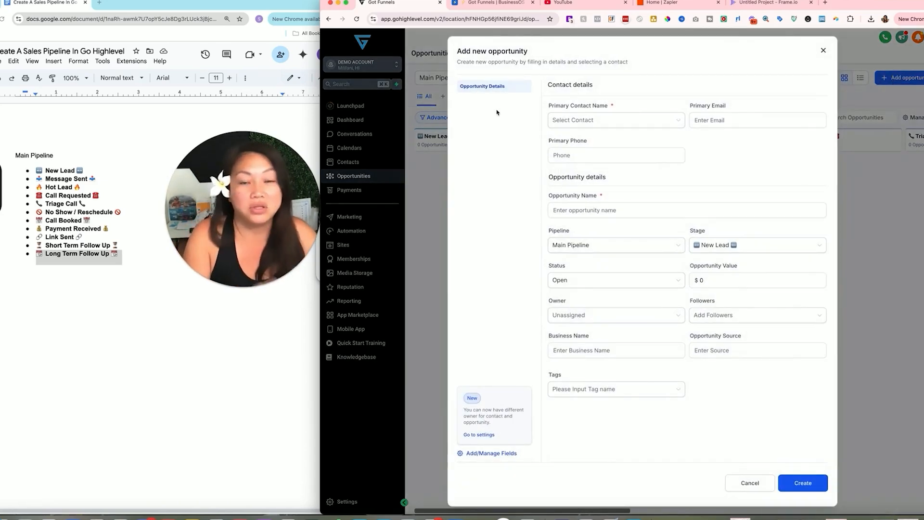
{"action": "left_click", "coordinate": [589, 127]}
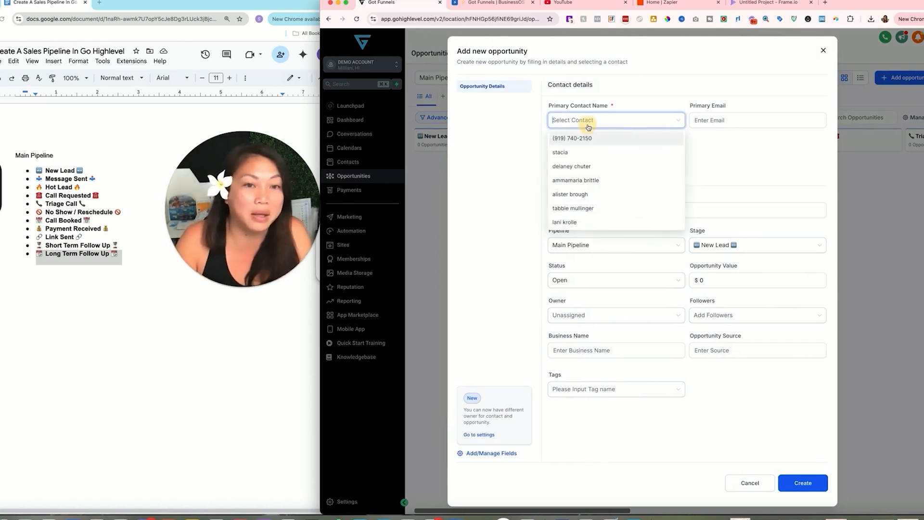
{"action": "left_click", "coordinate": [590, 122]}
{"action": "left_click", "coordinate": [591, 121]}
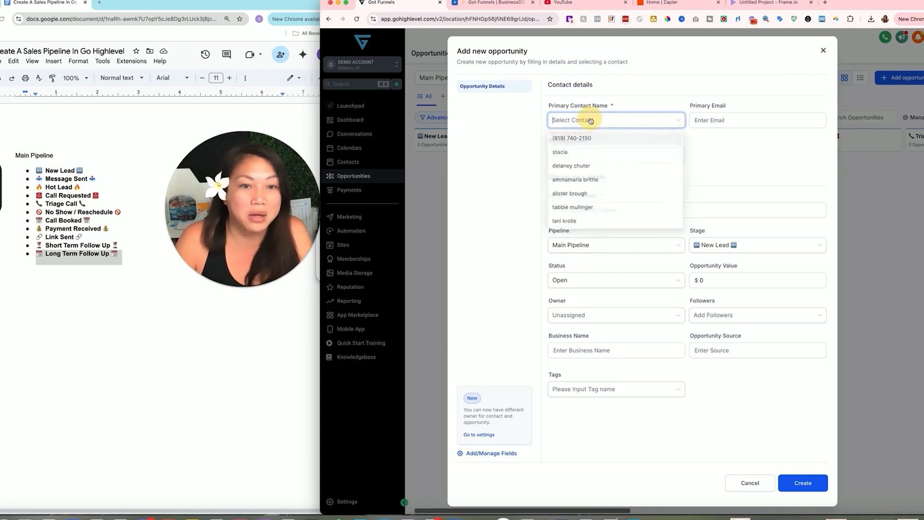
{"action": "type", "text": "st"}
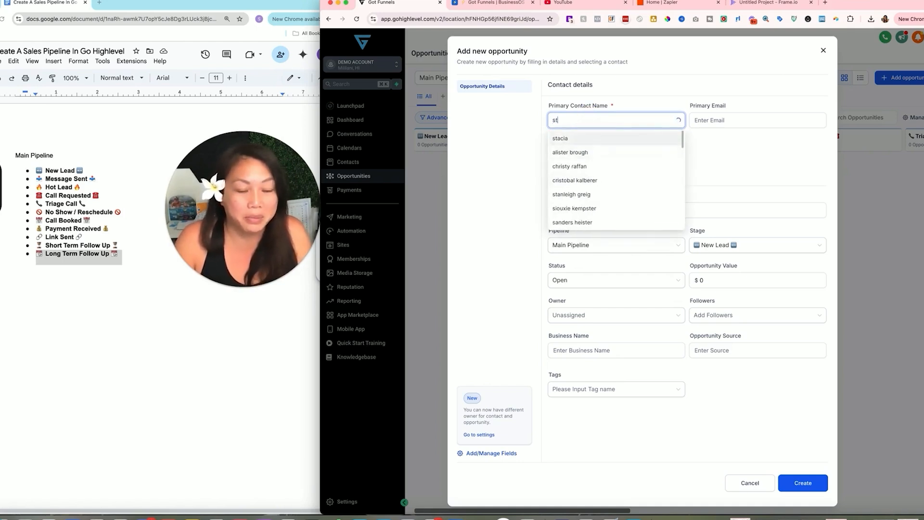
{"action": "key", "text": "BackSpace"}
{"action": "type", "text": "Stacia"}
{"action": "key", "text": "Tab"}
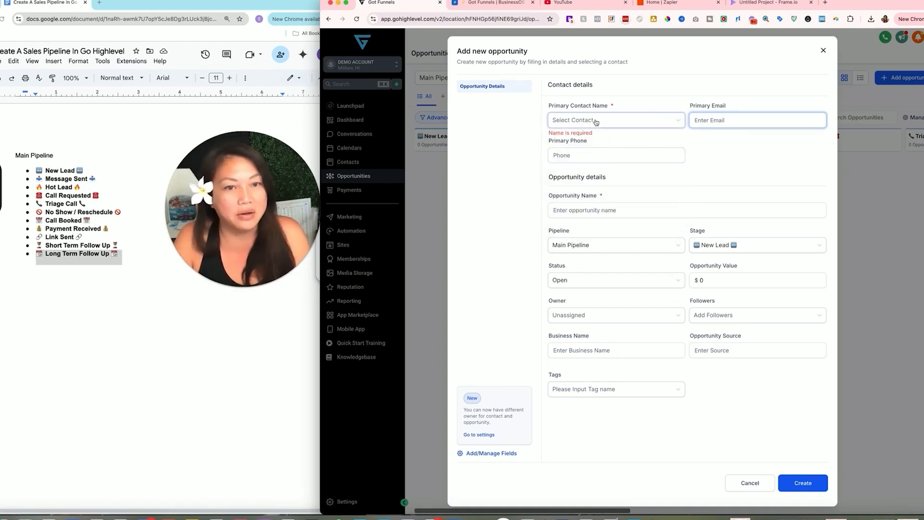
{"action": "left_click", "coordinate": [596, 122]}
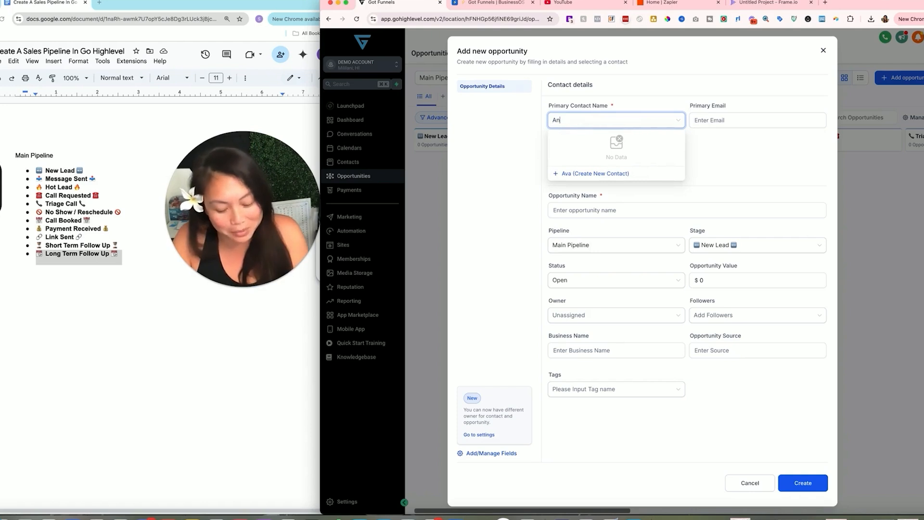
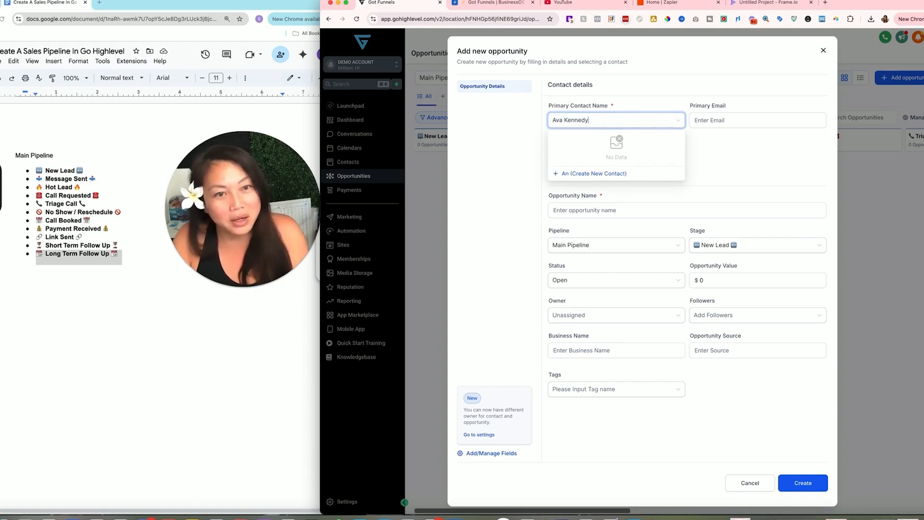
{"action": "left_click", "coordinate": [595, 173]}
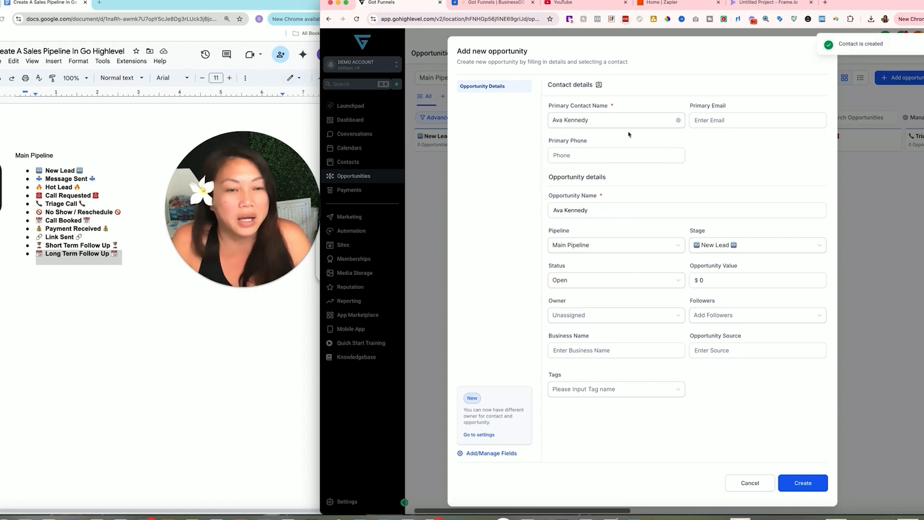
- Enter the new contact's e-mail address in the Primary Email field
{"action": "left_click", "coordinate": [720, 120]}
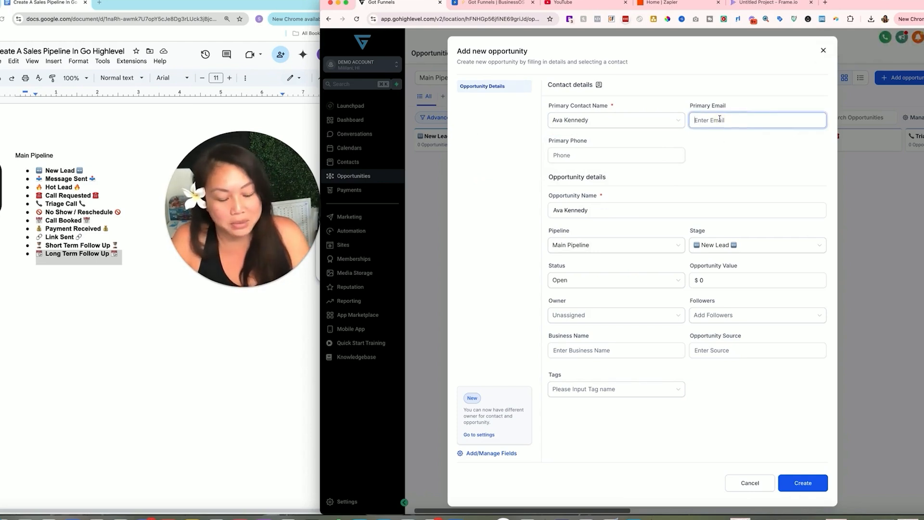
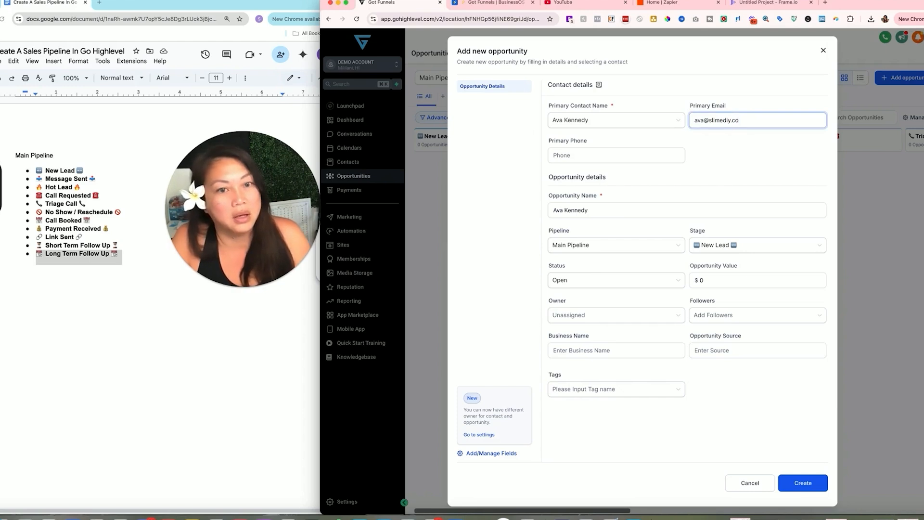
{"action": "left_click", "coordinate": [711, 149]}
{"action": "left_click", "coordinate": [668, 155]}
{"action": "left_click", "coordinate": [471, 262]}
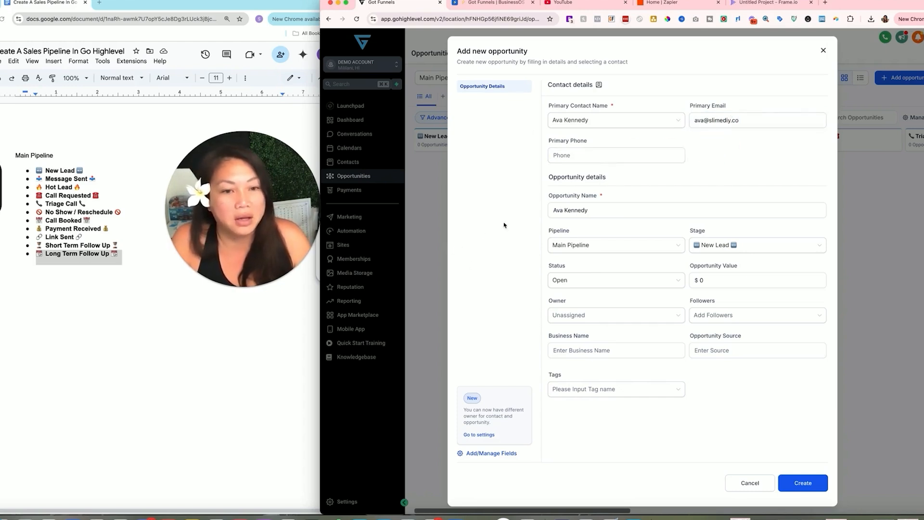
- Choose Call Booked as the stage and change Opportunity Value from 0 to 99
{"action": "left_click", "coordinate": [720, 250]}
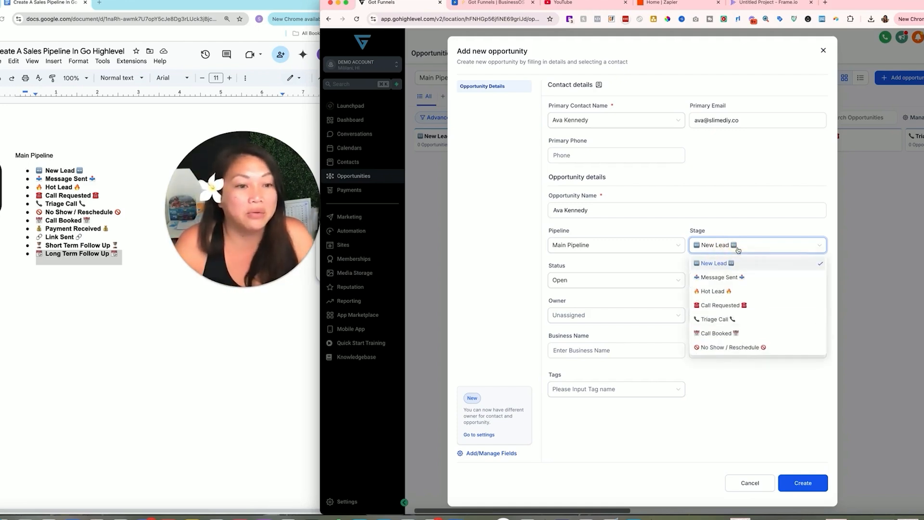
{"action": "left_click", "coordinate": [727, 334]}
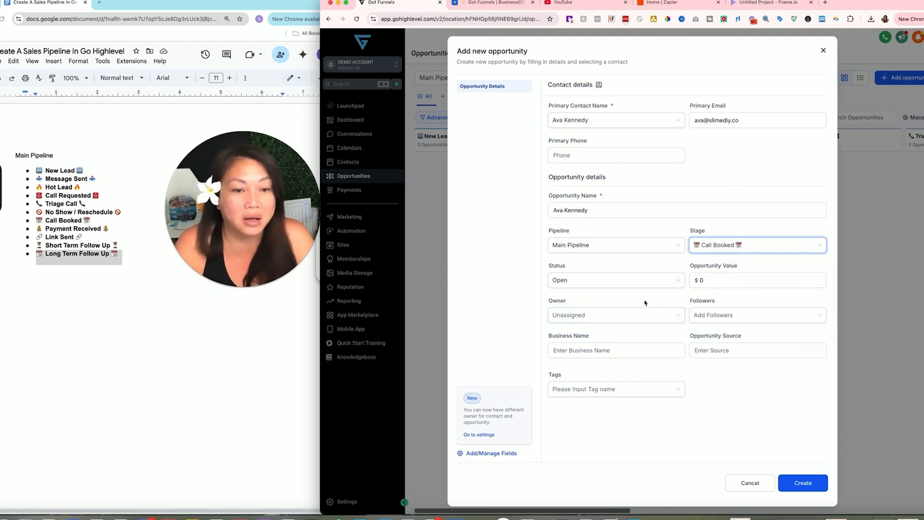
{"action": "left_click", "coordinate": [576, 316]}
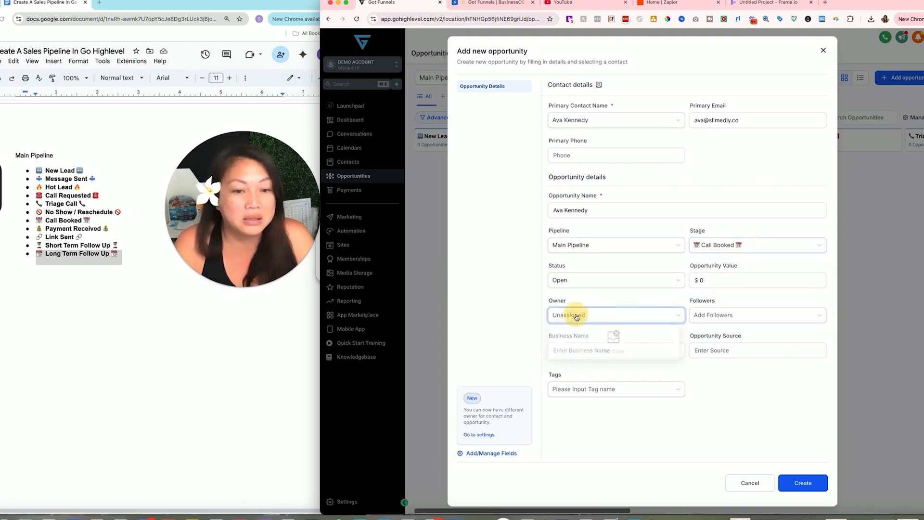
{"action": "left_click", "coordinate": [513, 314]}
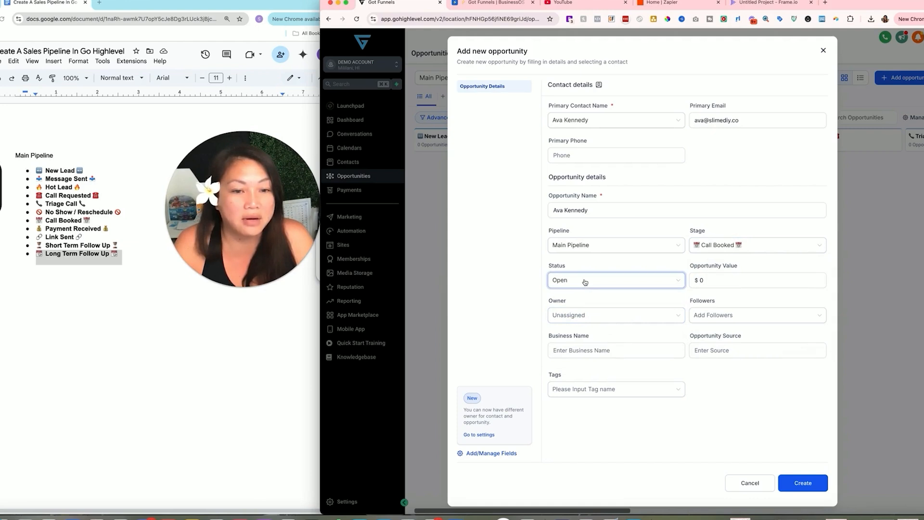
{"action": "left_click", "coordinate": [701, 280]}
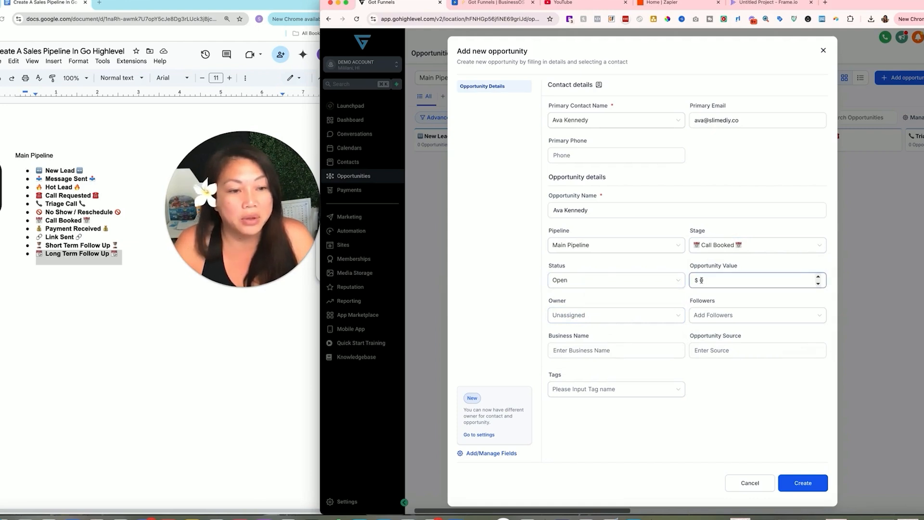
{"action": "left_click_drag", "start_coordinate": [701, 280], "coordinate": [709, 281]}
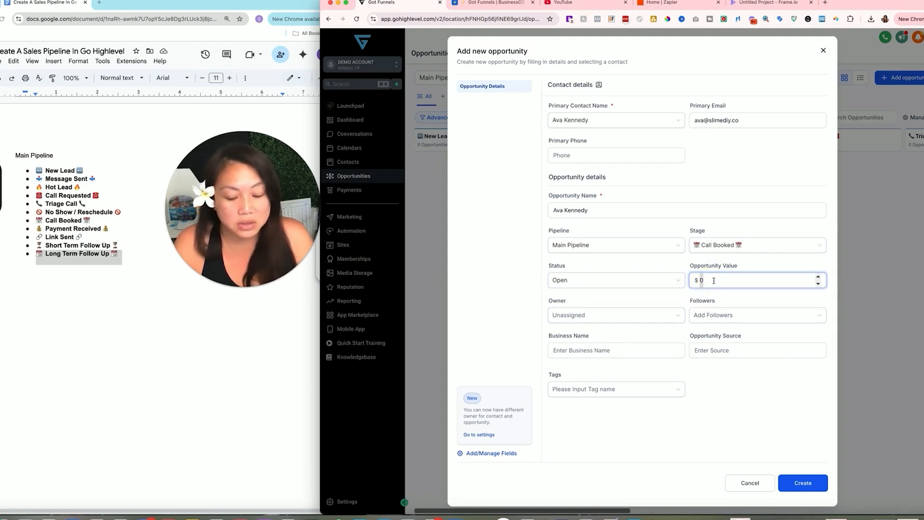
{"action": "type", "text": "99"}
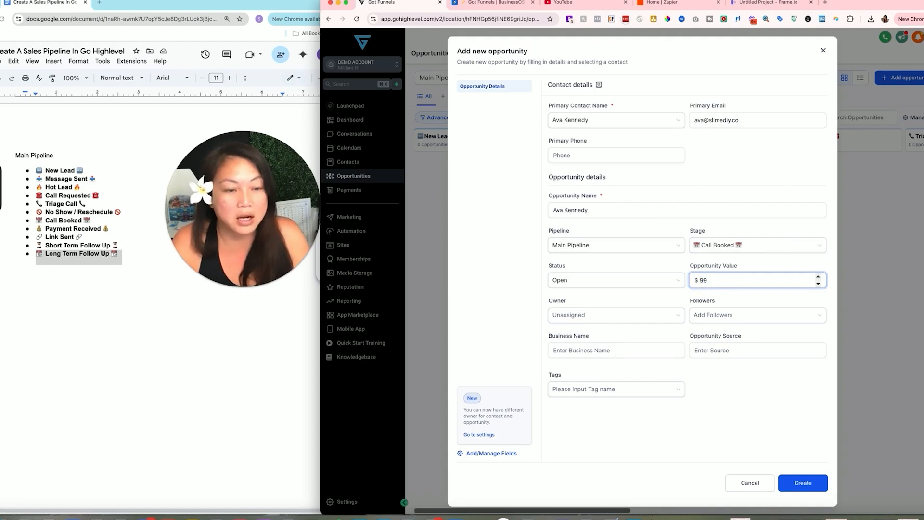
{"action": "left_click", "coordinate": [686, 300]}
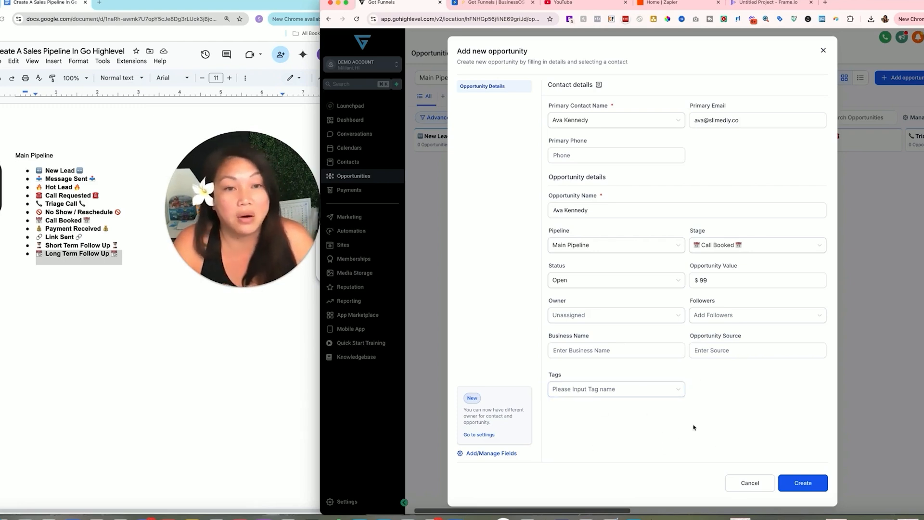
- Create the opportunity, close its Edit window, and scroll to the $99.00 card in Call Booked
{"action": "left_click", "coordinate": [806, 485]}
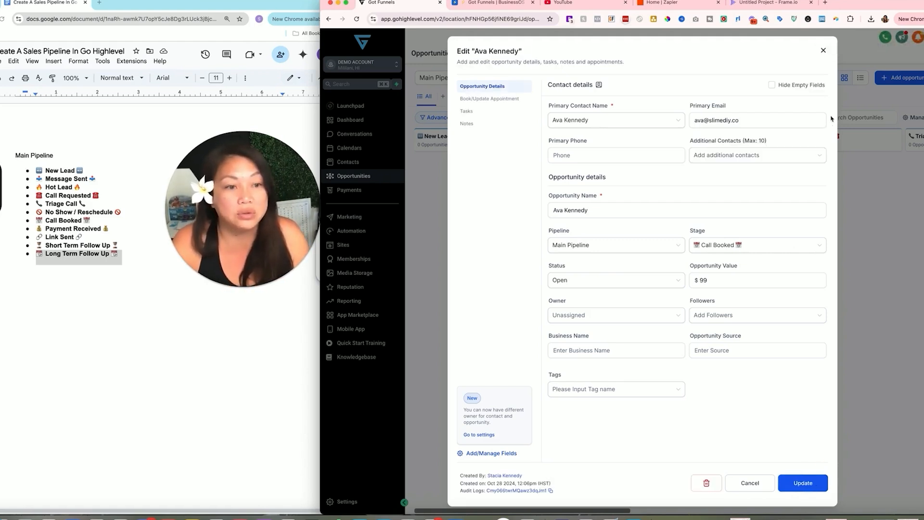
{"action": "left_click", "coordinate": [825, 50]}
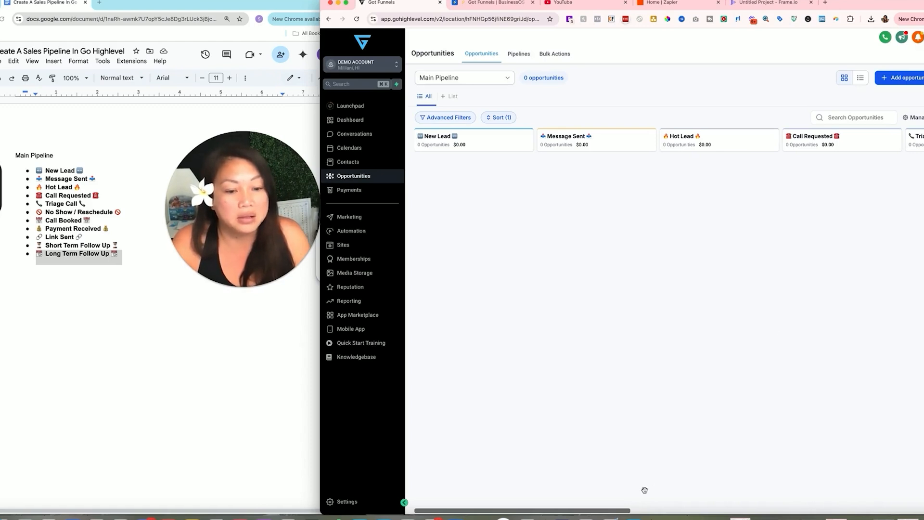
{"action": "left_click_drag", "start_coordinate": [626, 511], "coordinate": [788, 504]}
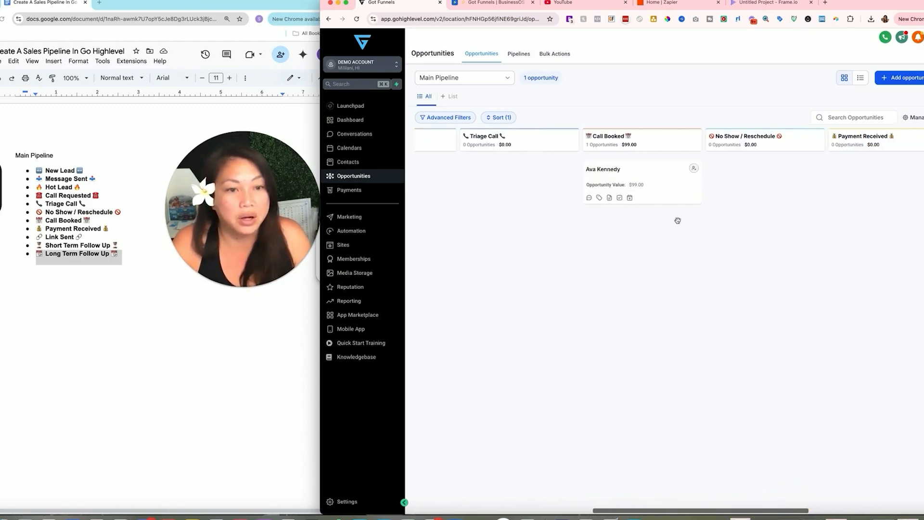